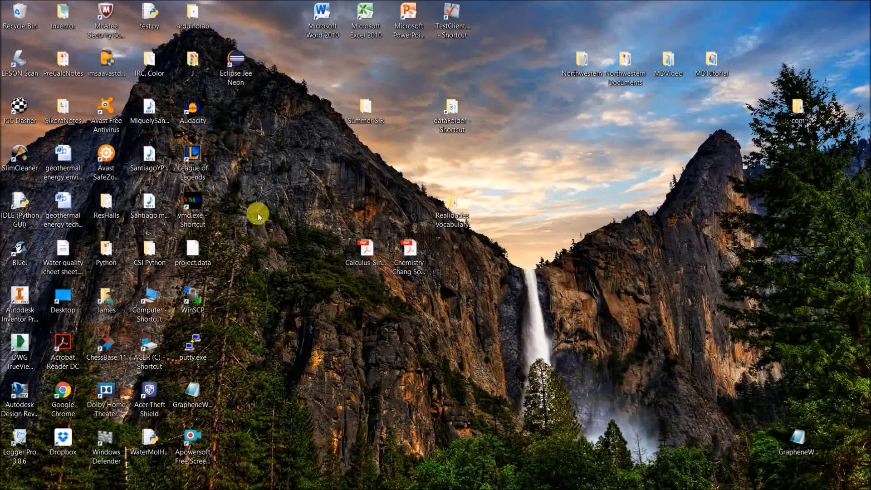
Launch VMD from the desktop and spread its main, console and display windows apart.
{"action": "double_click", "coordinate": [202, 219]}
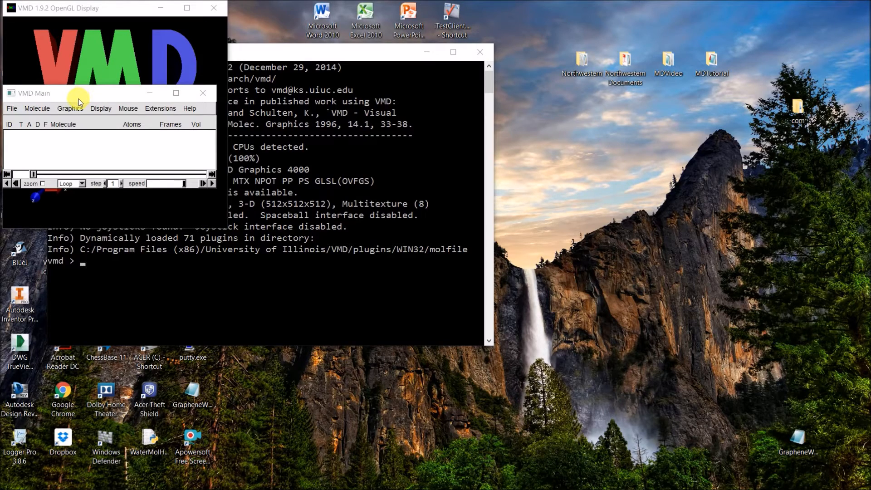
{"action": "left_click_drag", "start_coordinate": [76, 99], "coordinate": [616, 56]}
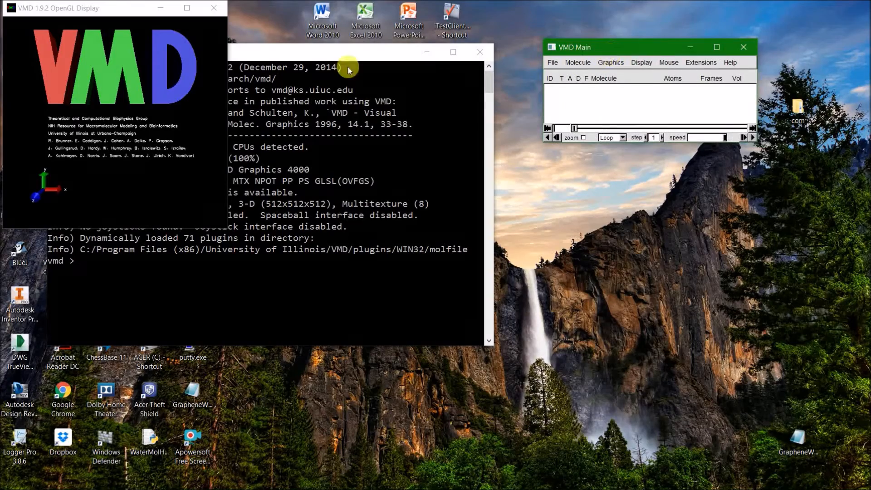
{"action": "left_click_drag", "start_coordinate": [245, 59], "coordinate": [367, 67]}
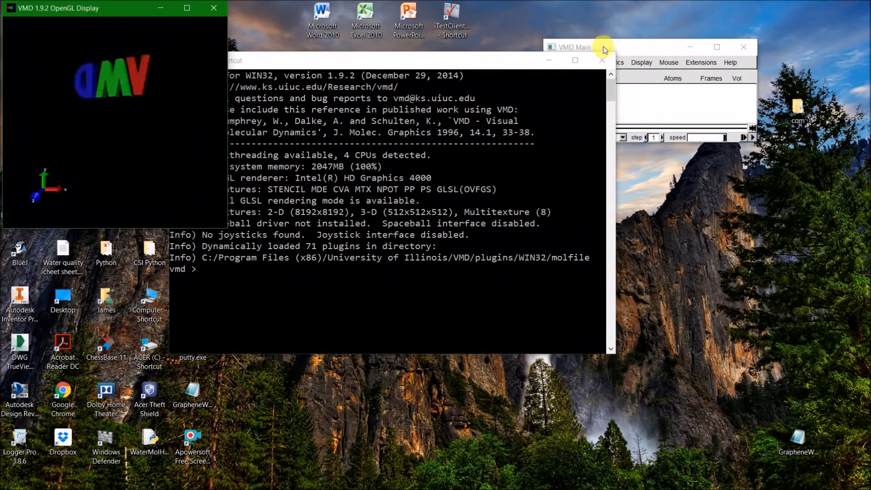
{"action": "left_click", "coordinate": [608, 45]}
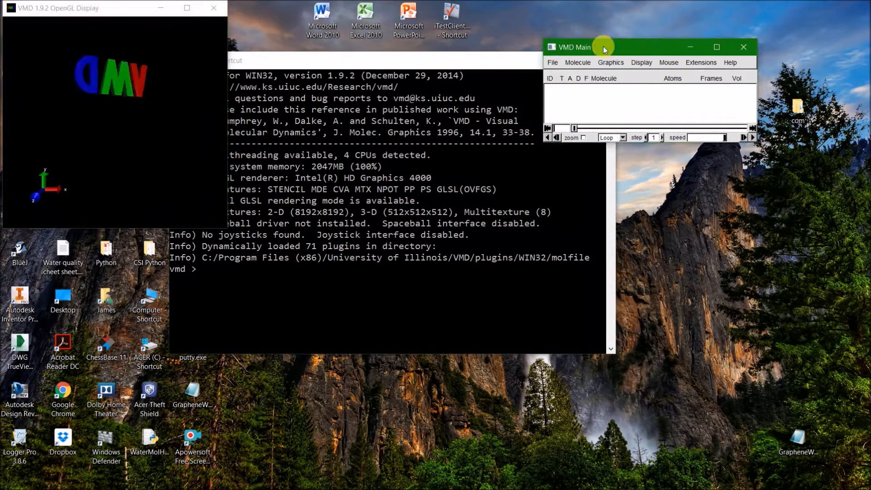
{"action": "left_click", "coordinate": [81, 154]}
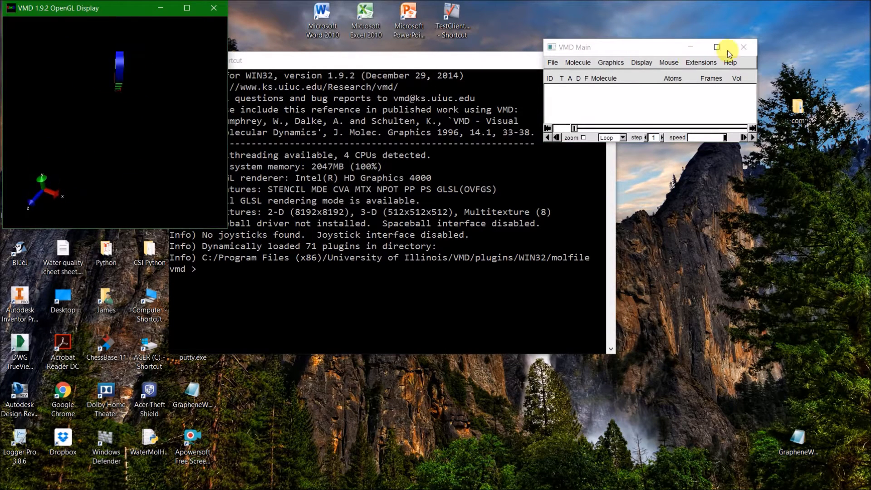
{"action": "left_click", "coordinate": [586, 49]}
{"action": "left_click_drag", "start_coordinate": [99, 179], "coordinate": [91, 203]}
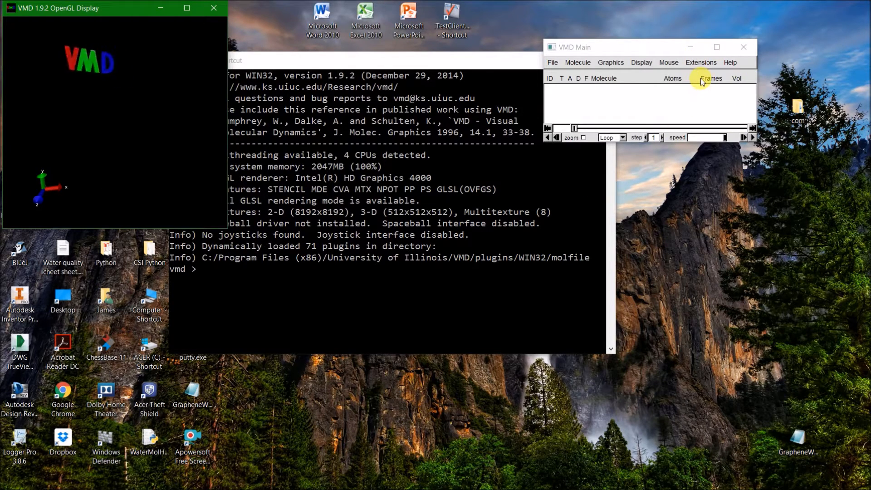
Open the Nanotube Builder and move its window clear of the molecule display.
{"action": "left_click", "coordinate": [701, 64]}
{"action": "mouse_move", "coordinate": [706, 102]}
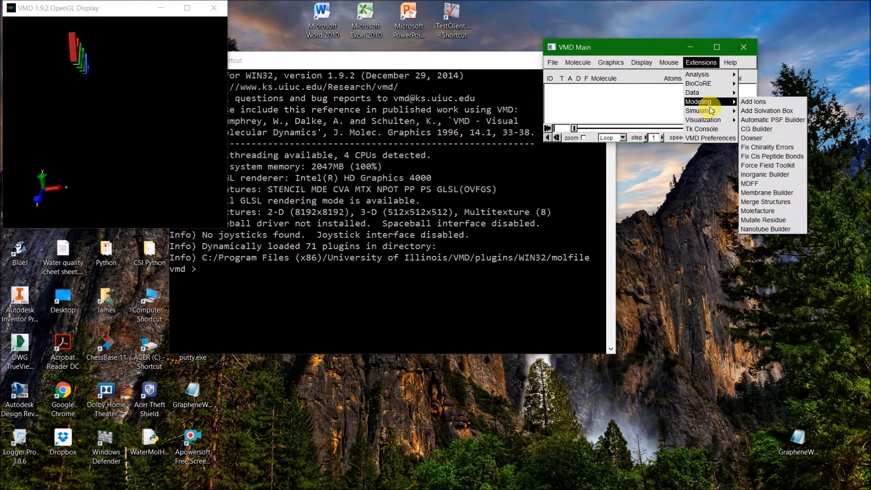
{"action": "left_click", "coordinate": [767, 229]}
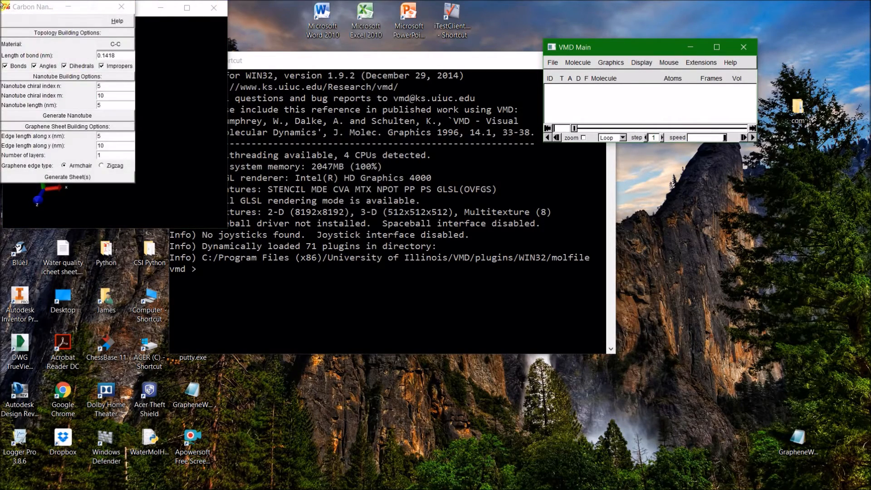
{"action": "left_click_drag", "start_coordinate": [16, 11], "coordinate": [364, 55]}
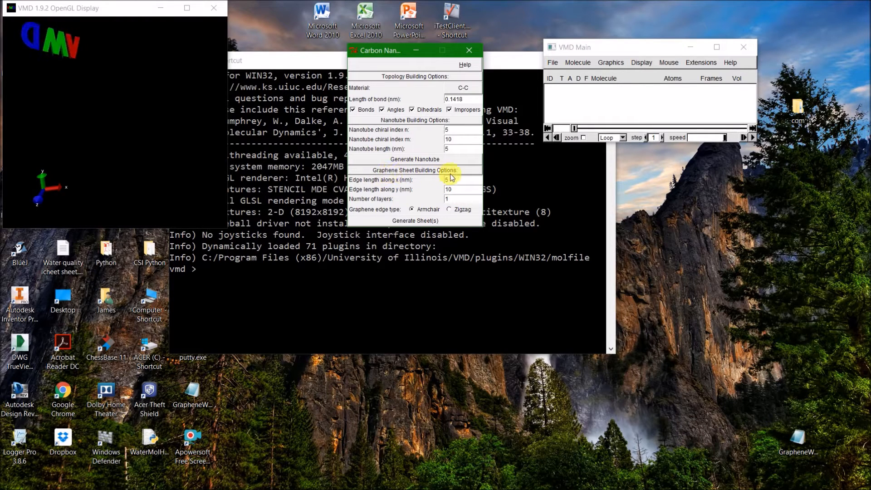
Generate armchair graphene sheets with an edge length along y of 5 nm and 5 layers.
{"action": "left_click_drag", "start_coordinate": [462, 189], "coordinate": [431, 186]}
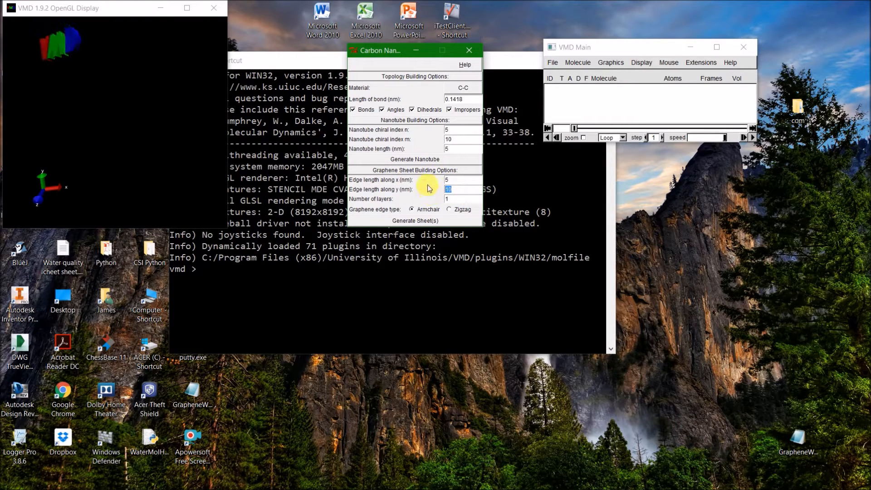
{"action": "type", "text": "5"}
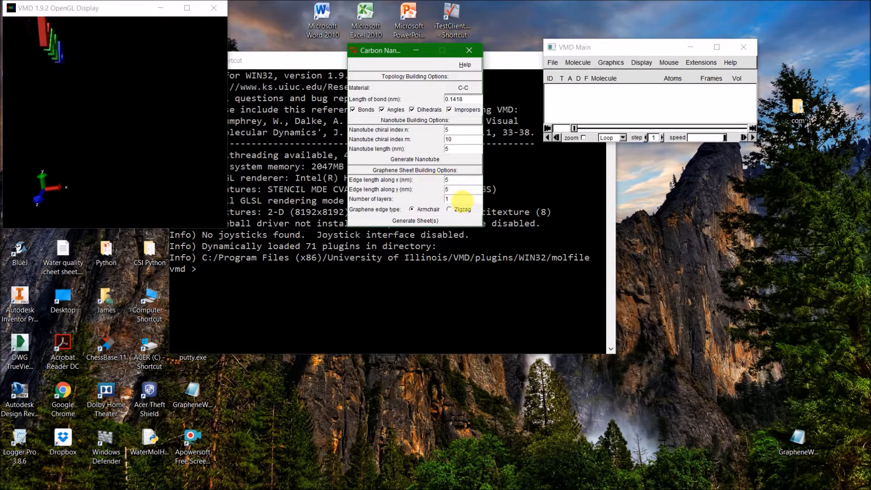
{"action": "left_click_drag", "start_coordinate": [458, 202], "coordinate": [399, 188]}
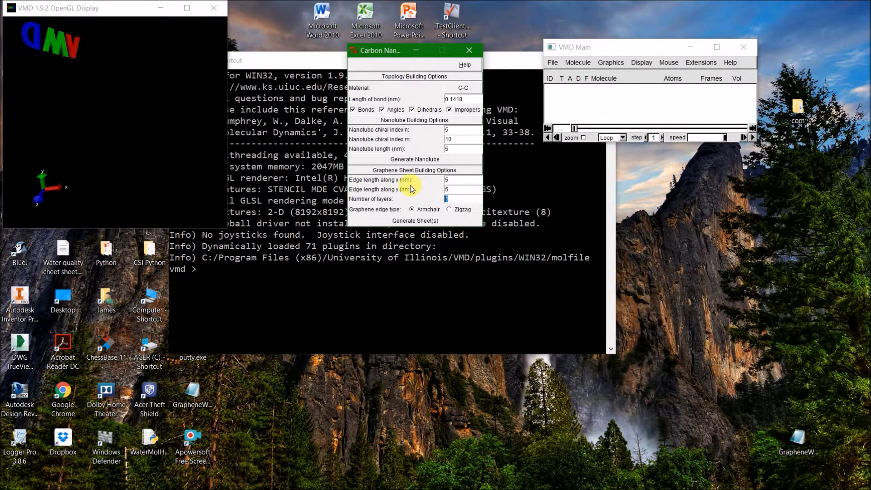
{"action": "type", "text": "5"}
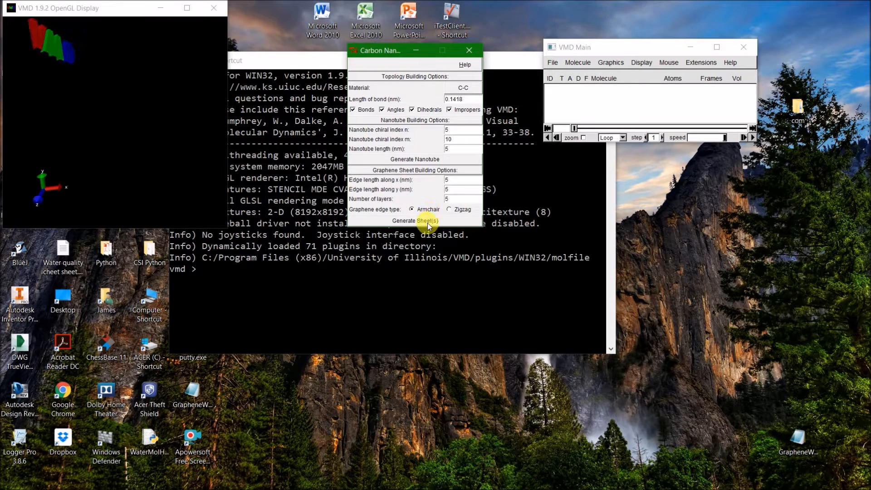
{"action": "left_click", "coordinate": [430, 222]}
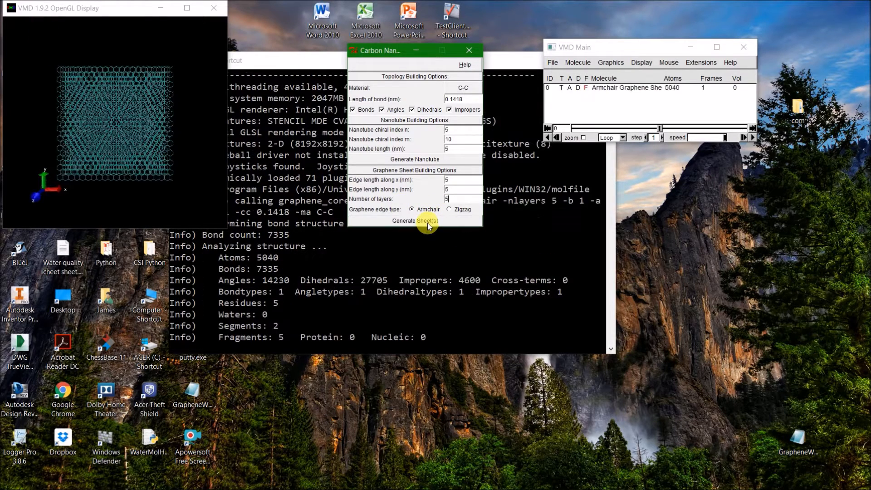
Enlarge the molecule display window and turn the graphene to show its stacked layers from the side.
{"action": "left_click", "coordinate": [122, 170]}
{"action": "left_click_drag", "start_coordinate": [123, 172], "coordinate": [406, 141]}
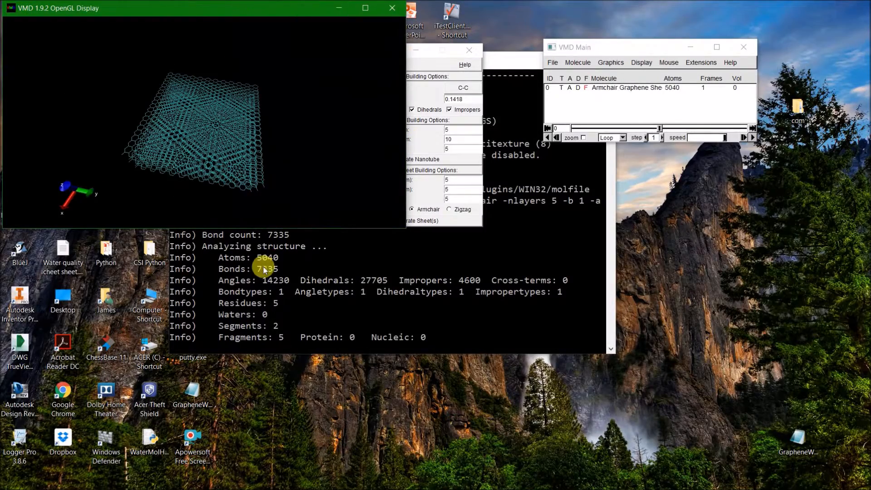
{"action": "left_click_drag", "start_coordinate": [267, 226], "coordinate": [272, 424]}
{"action": "left_click_drag", "start_coordinate": [246, 359], "coordinate": [211, 272]}
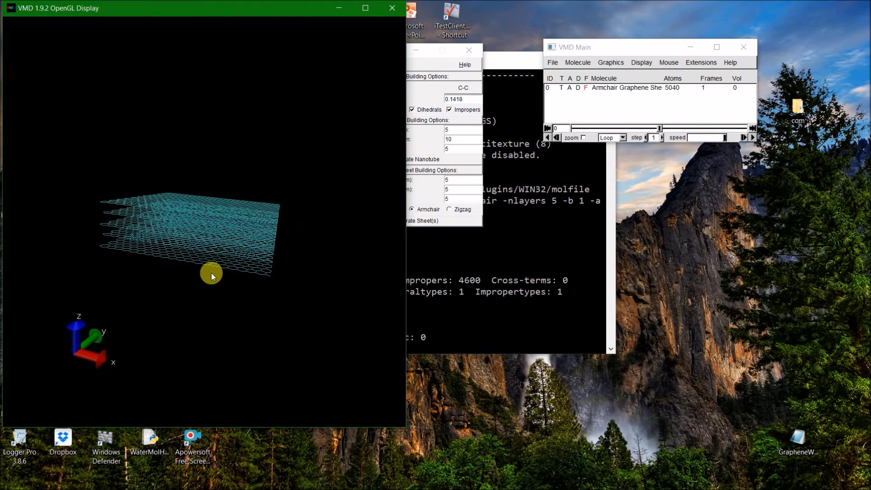
Open the Add Solvation Box tool and set the box's minimum x, y and z to 0.
{"action": "left_click", "coordinate": [701, 63]}
{"action": "mouse_move", "coordinate": [711, 95]}
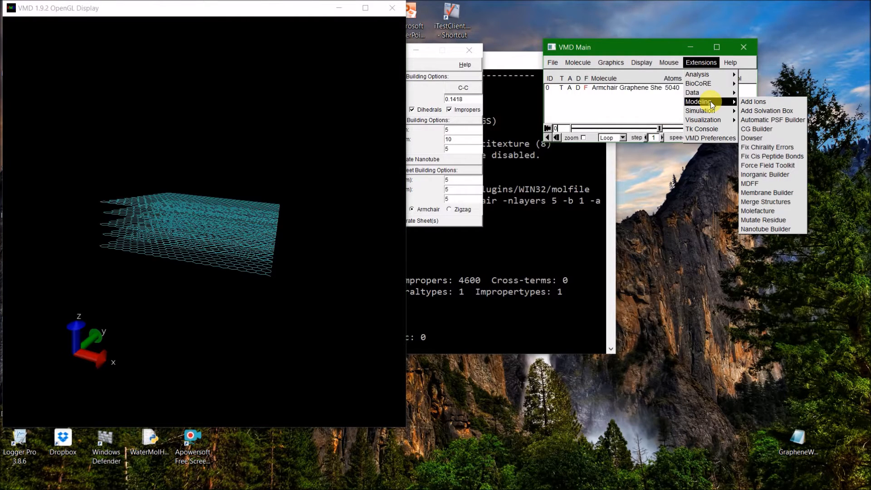
{"action": "left_click", "coordinate": [755, 111]}
{"action": "left_click_drag", "start_coordinate": [19, 15], "coordinate": [528, 42]}
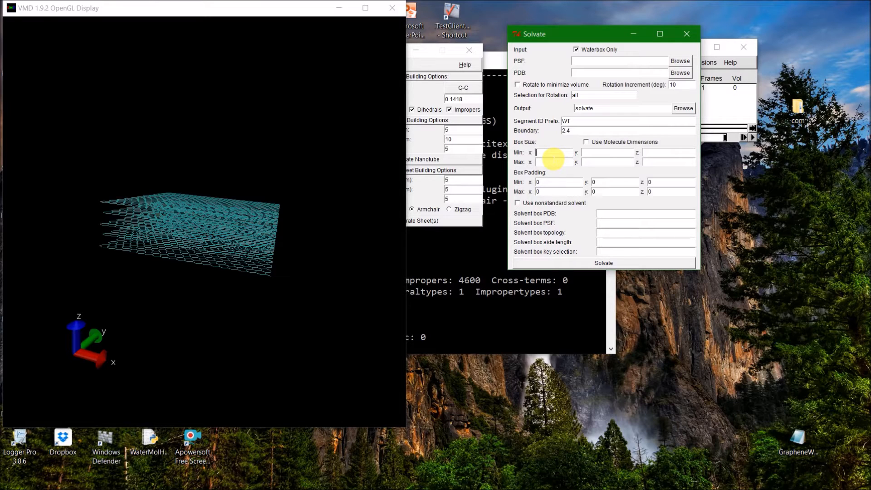
{"action": "type", "text": "0"}
{"action": "key", "text": "Tab"}
{"action": "type", "text": "0"}
{"action": "key", "text": "Tab"}
{"action": "type", "text": "0"}
{"action": "key", "text": "Tab"}
Set the solvation box's maximum x, y and z to 50 and generate the water box.
{"action": "left_click", "coordinate": [427, 184]}
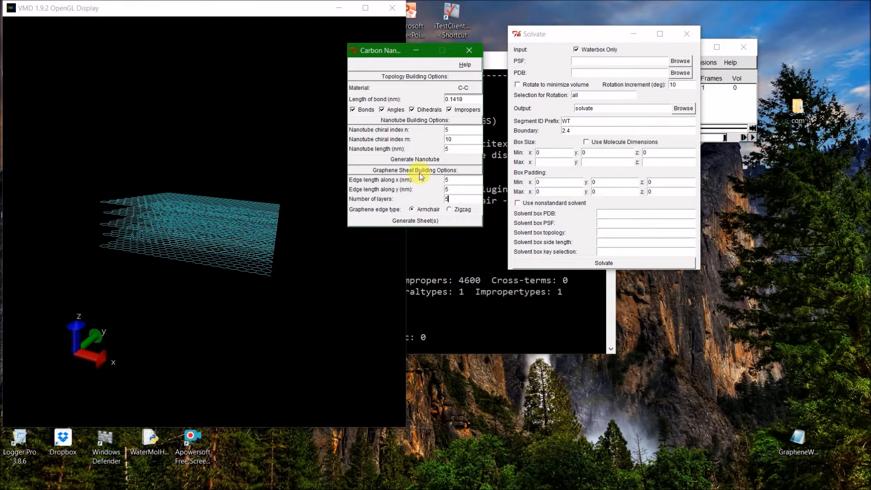
{"action": "left_click", "coordinate": [459, 190]}
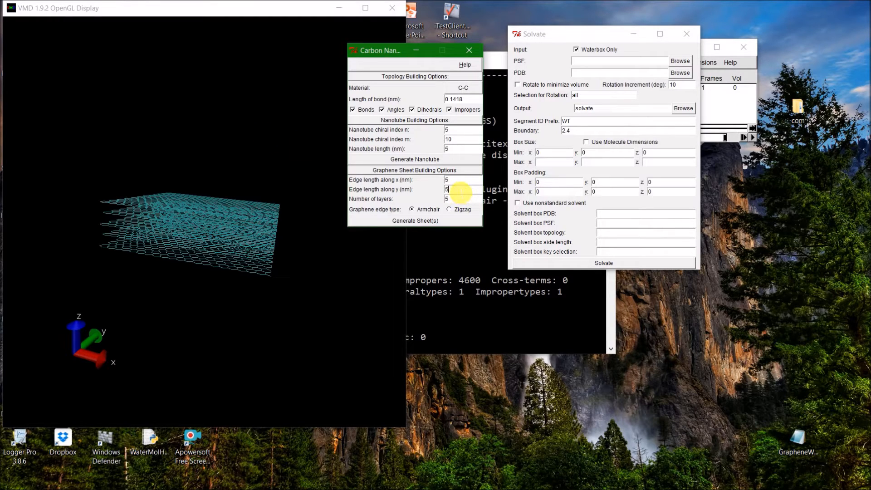
{"action": "left_click", "coordinate": [234, 141]}
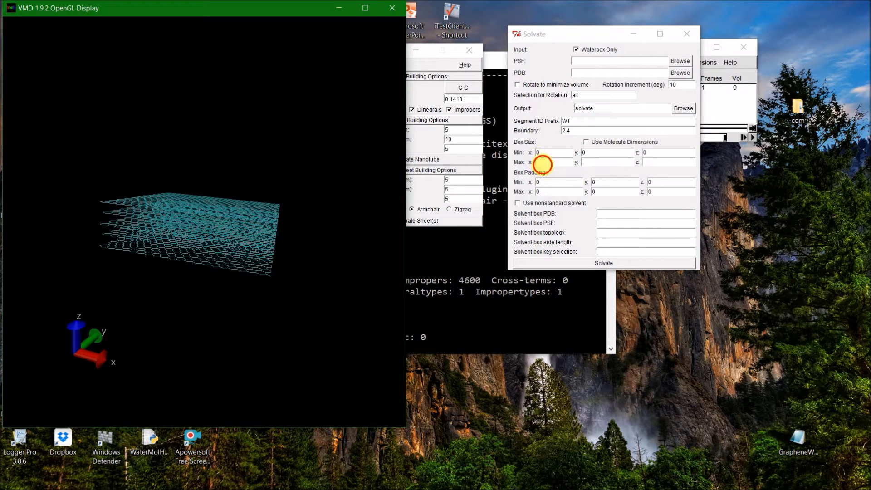
{"action": "left_click", "coordinate": [542, 163]}
{"action": "type", "text": "50"}
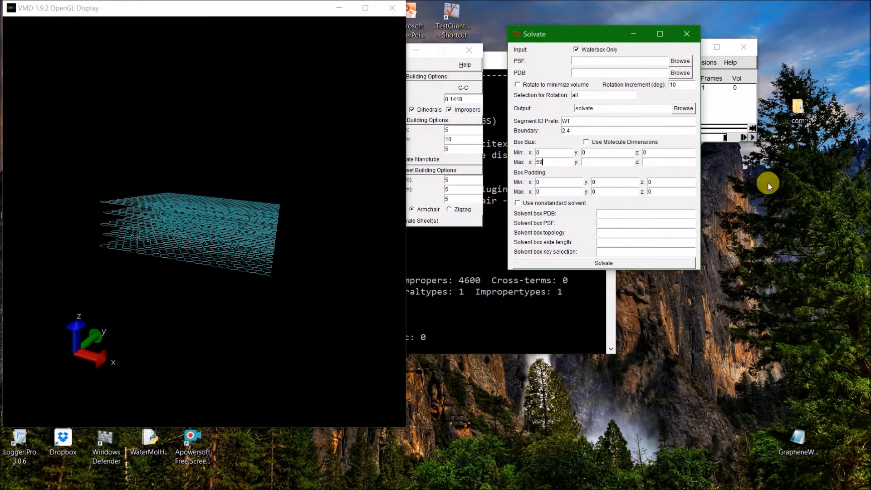
{"action": "key", "text": "Tab"}
{"action": "type", "text": "50"}
{"action": "key", "text": "Tab"}
{"action": "type", "text": "50"}
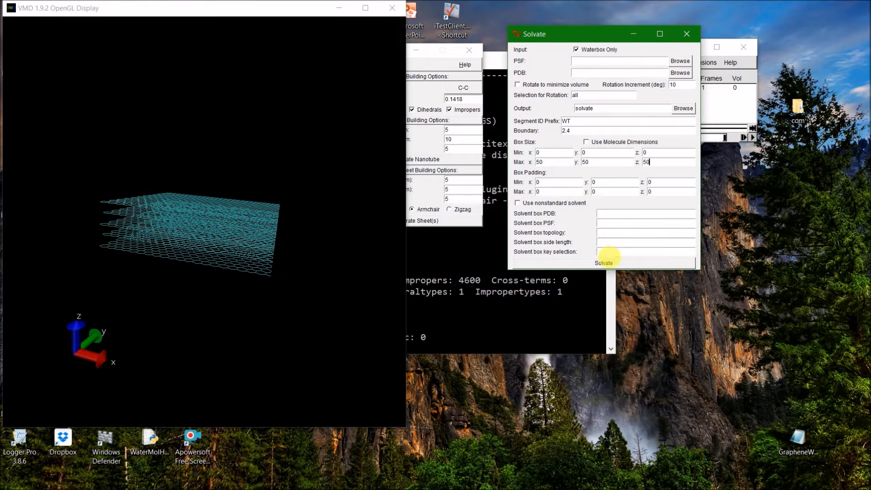
{"action": "left_click", "coordinate": [607, 263]}
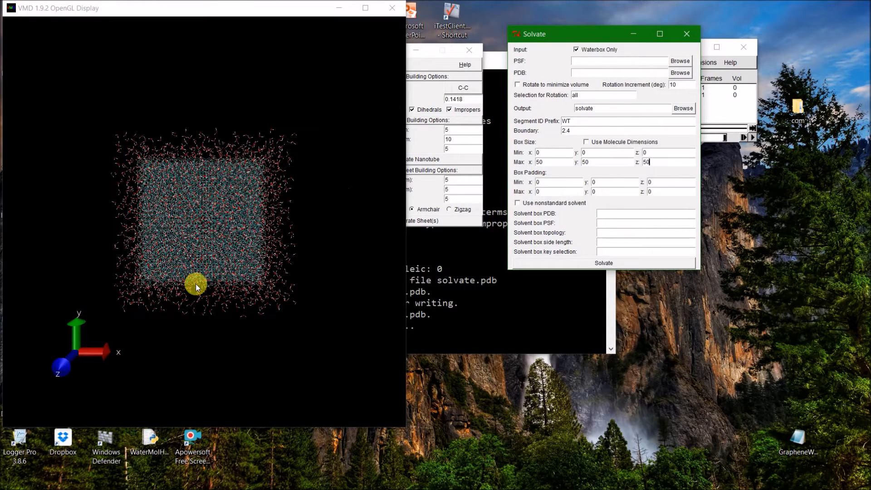
Examine the water box against the graphene layers from the side, and close the Solvate and nanotube builder windows.
{"action": "left_click_drag", "start_coordinate": [183, 320], "coordinate": [188, 241]}
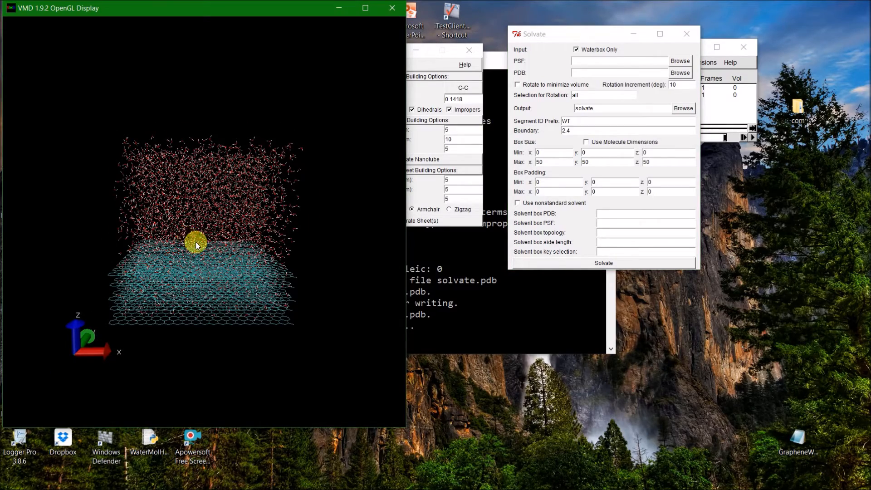
{"action": "left_click_drag", "start_coordinate": [187, 254], "coordinate": [160, 292]}
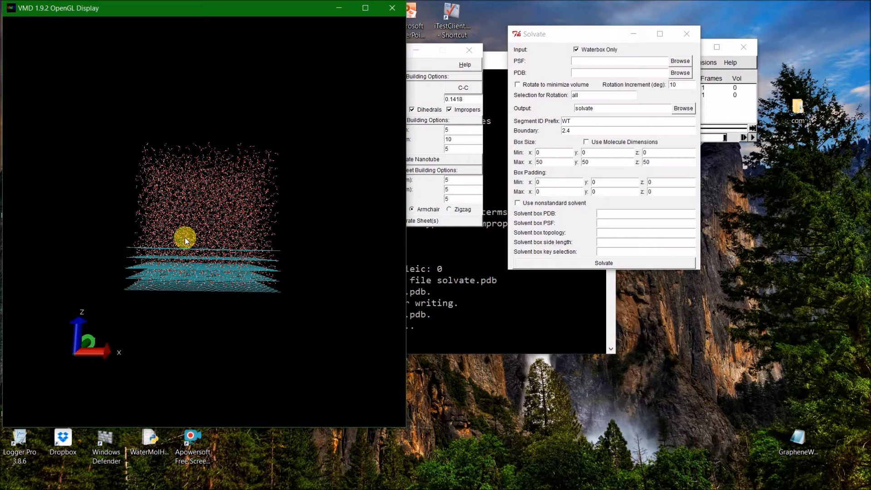
{"action": "left_click_drag", "start_coordinate": [159, 270], "coordinate": [146, 290]}
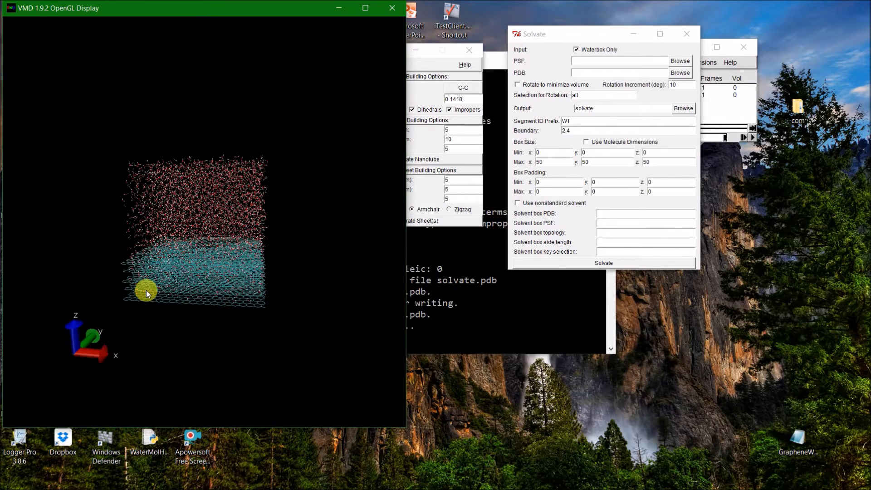
{"action": "left_click", "coordinate": [689, 35]}
{"action": "left_click", "coordinate": [469, 49]}
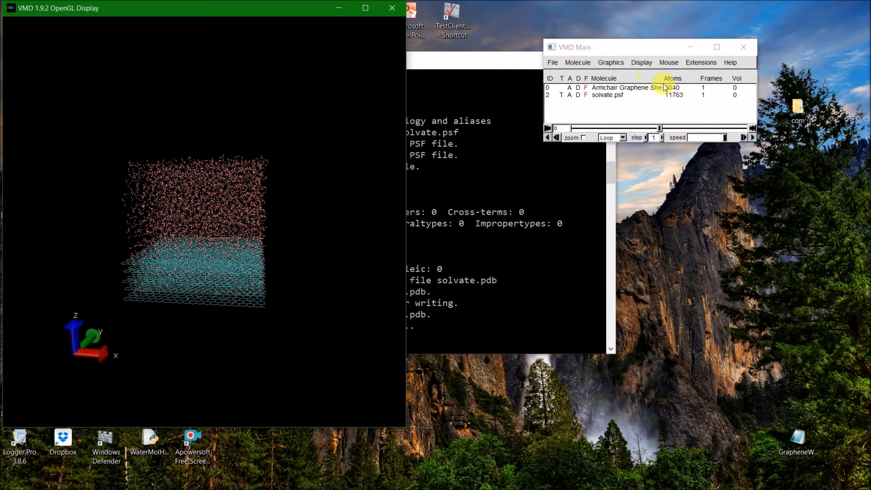
Open the Tk Console and move it clear of the molecules in the display.
{"action": "left_click", "coordinate": [711, 64]}
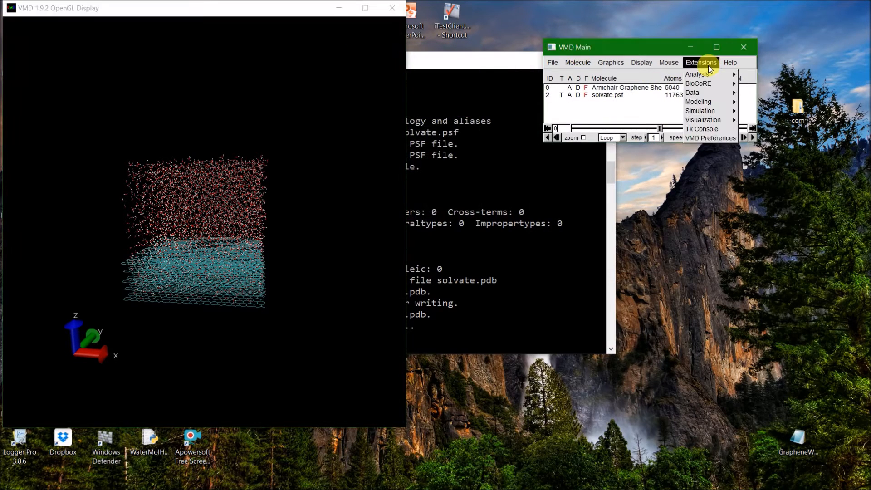
{"action": "left_click", "coordinate": [701, 128]}
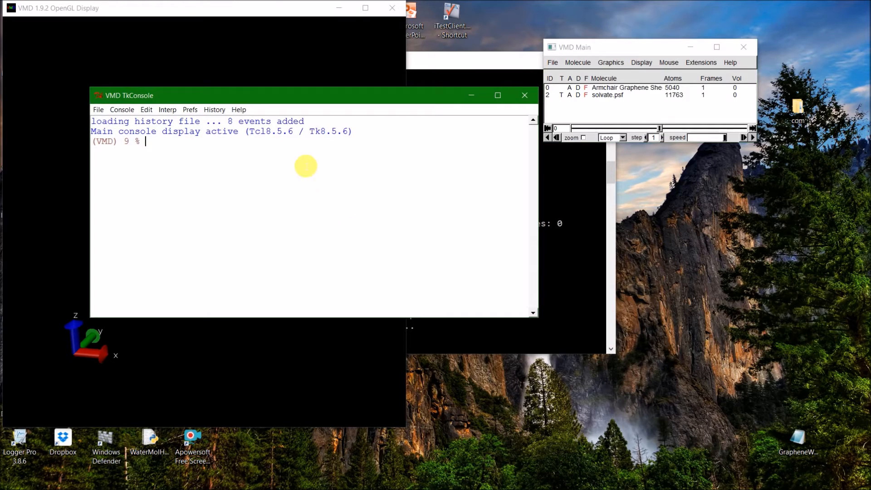
{"action": "left_click_drag", "start_coordinate": [323, 101], "coordinate": [592, 47]}
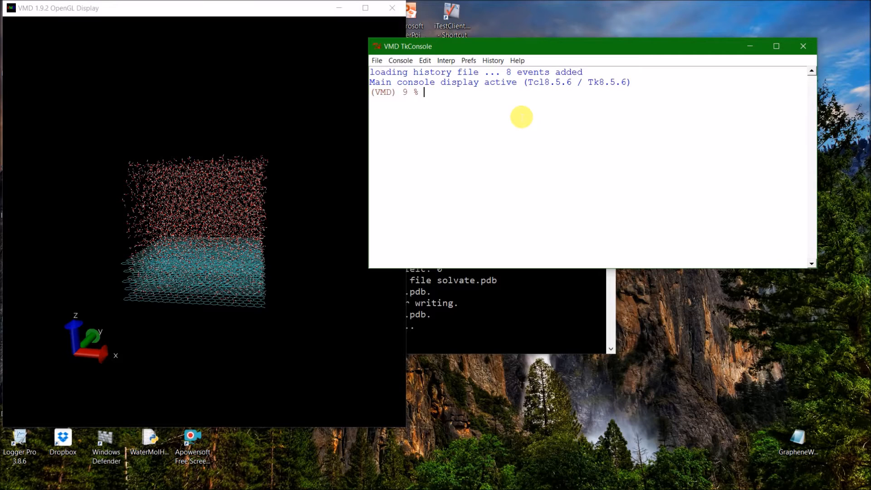
Define the selection sel in the Tk Console as all atoms of the solvate.psf molecule, using set sel [atomselect 2 all].
{"action": "type", "text": "et sel"}
{"action": "type", "text": "["}
{"action": "left_click_drag", "start_coordinate": [522, 51], "coordinate": [509, 154]}
{"action": "left_click", "coordinate": [591, 45]}
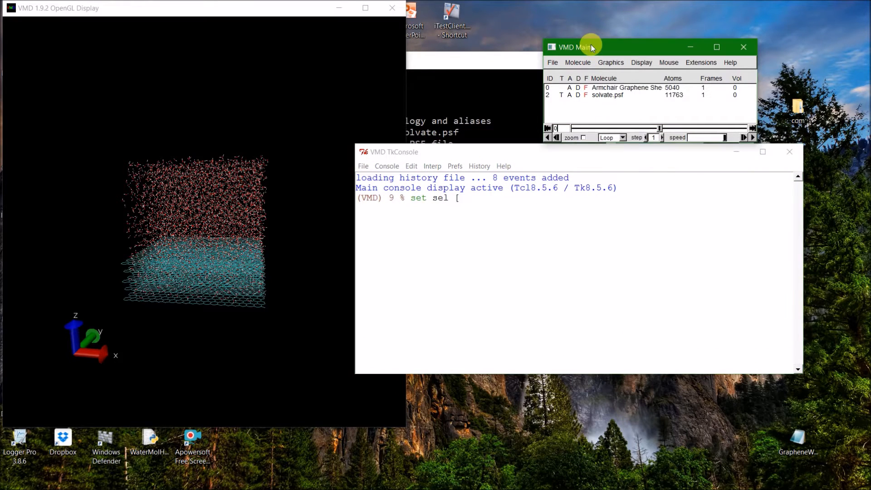
{"action": "left_click", "coordinate": [648, 96]}
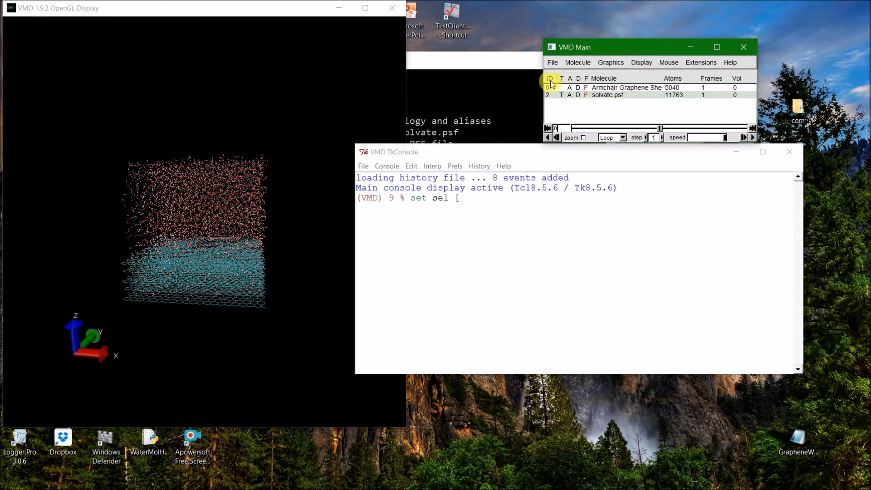
{"action": "left_click", "coordinate": [485, 203]}
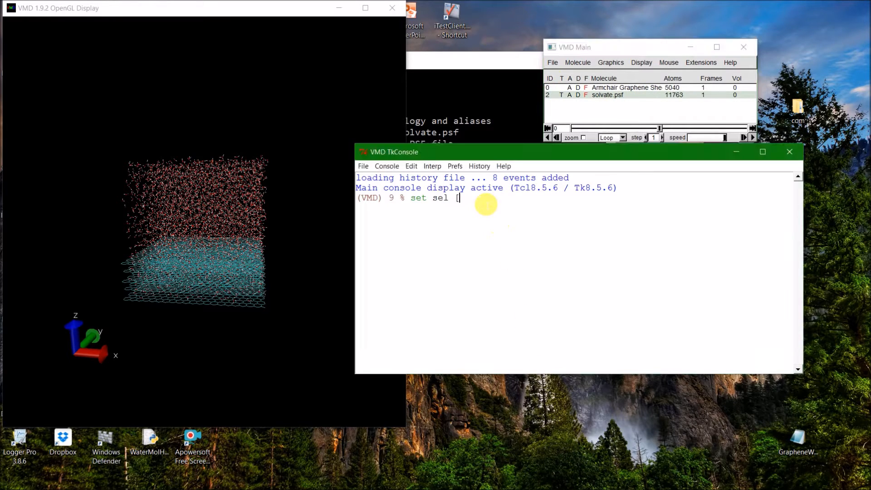
{"action": "type", "text": "set sel [atomselect "}
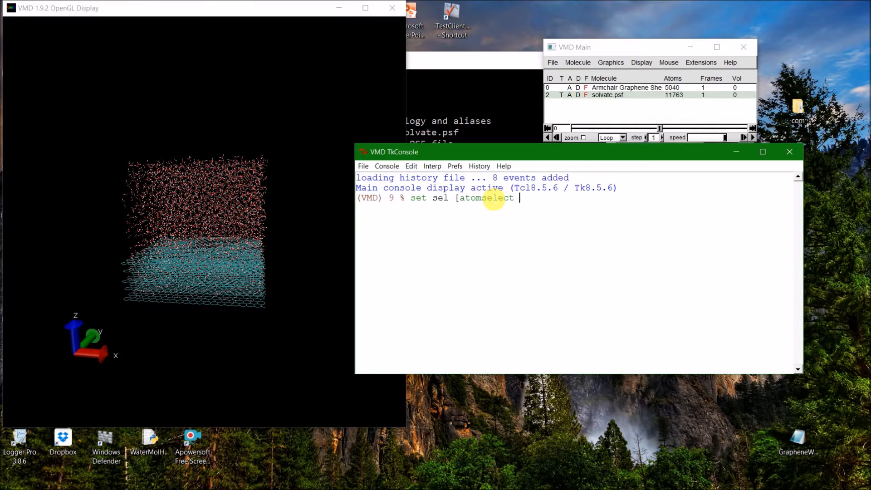
{"action": "type", "text": "2 all]"}
{"action": "key", "text": "Return"}
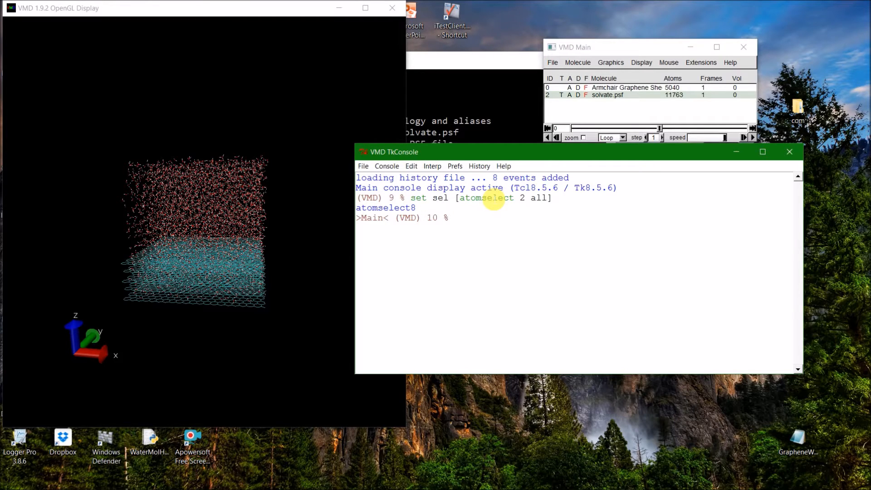
Shift the selected water atoms 15 units along z with $sel moveby {0 0 15} and check their position above the graphene.
{"action": "left_click", "coordinate": [438, 198]}
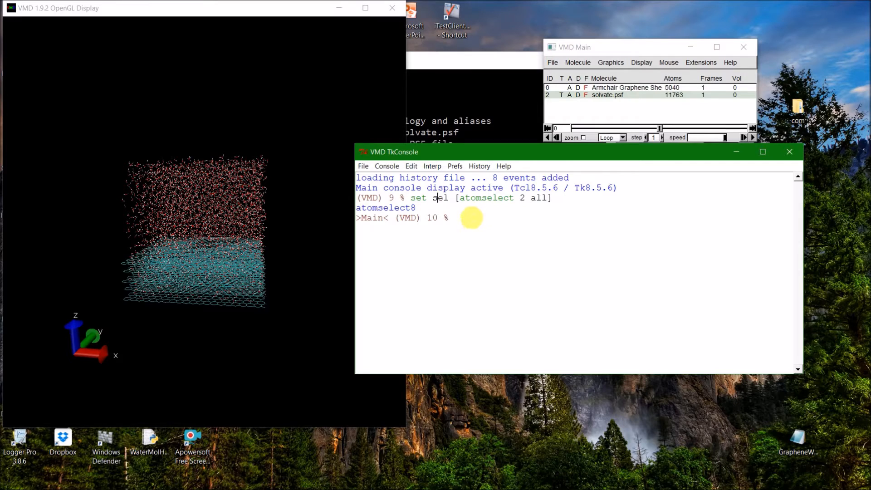
{"action": "left_click", "coordinate": [541, 198]}
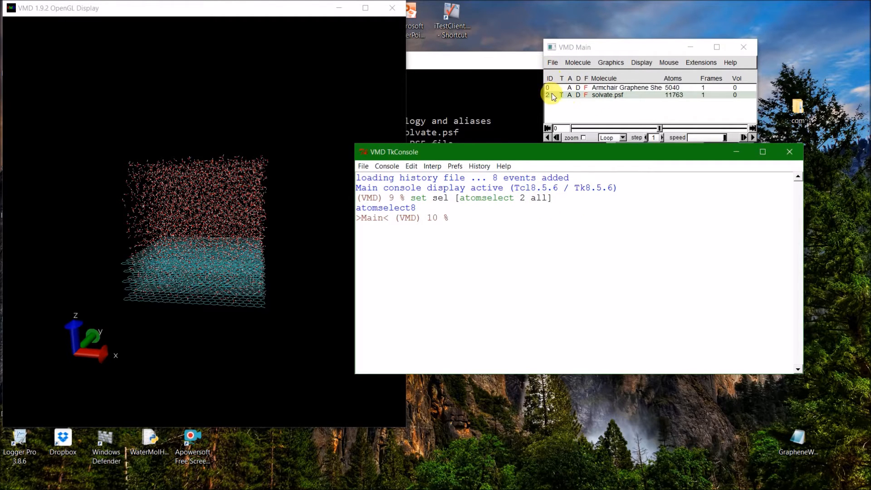
{"action": "left_click", "coordinate": [491, 221]}
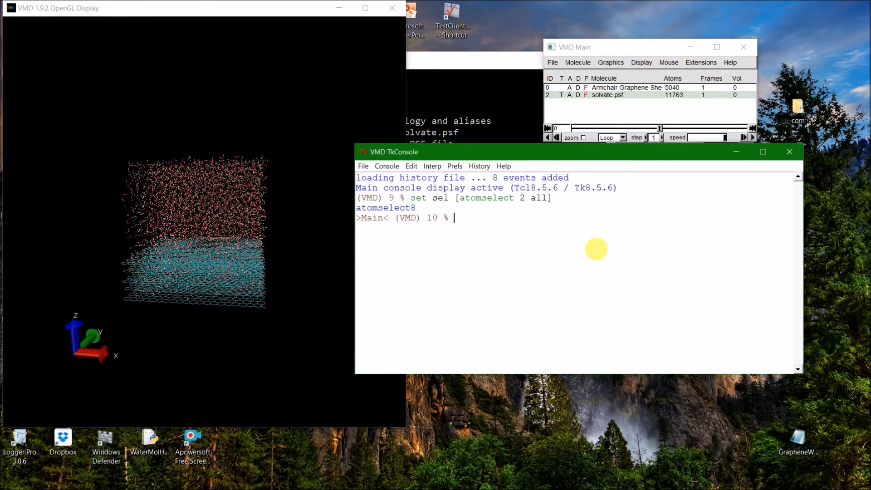
{"action": "type", "text": "$sel"}
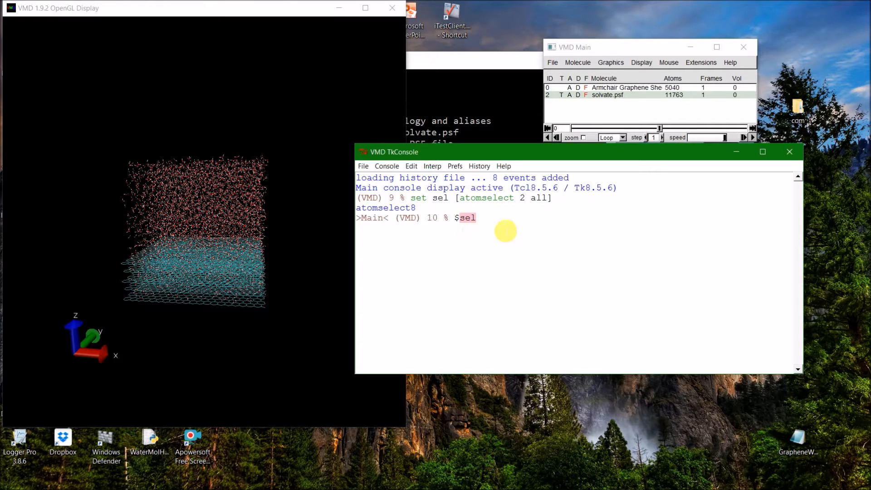
{"action": "type", "text": "moveby {0 0"}
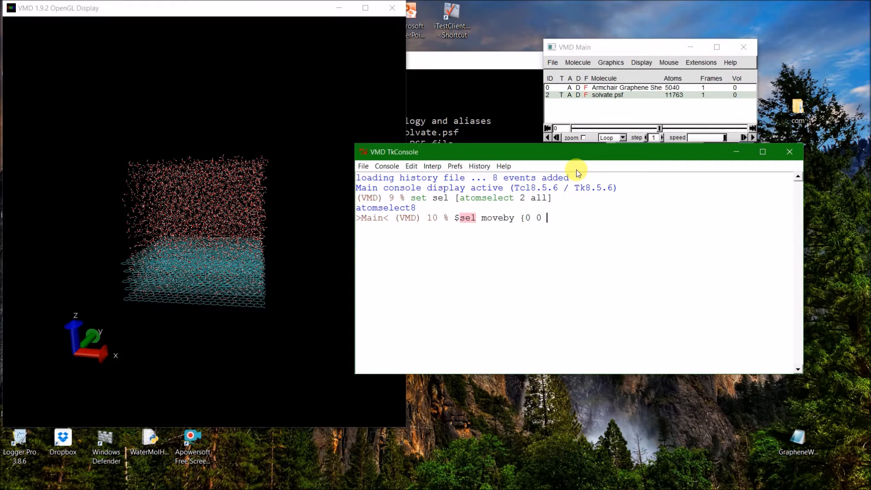
{"action": "type", "text": "15}"}
{"action": "key", "text": "Return"}
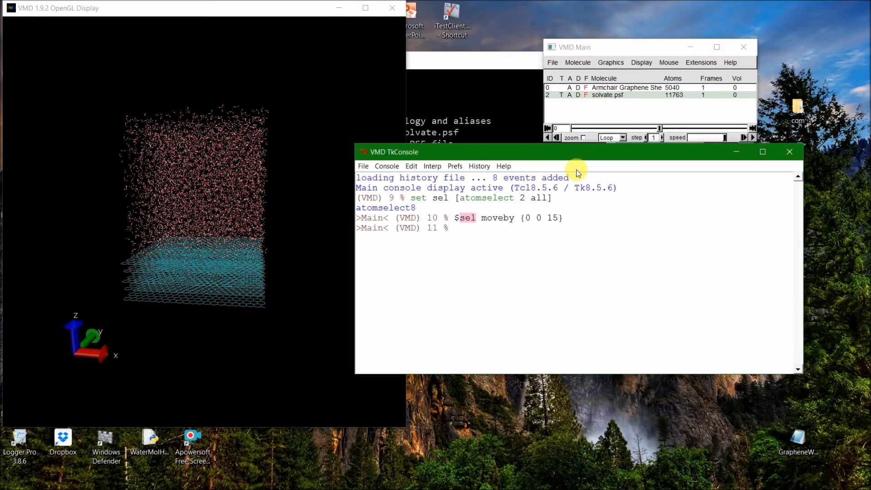
{"action": "left_click_drag", "start_coordinate": [307, 228], "coordinate": [176, 228]}
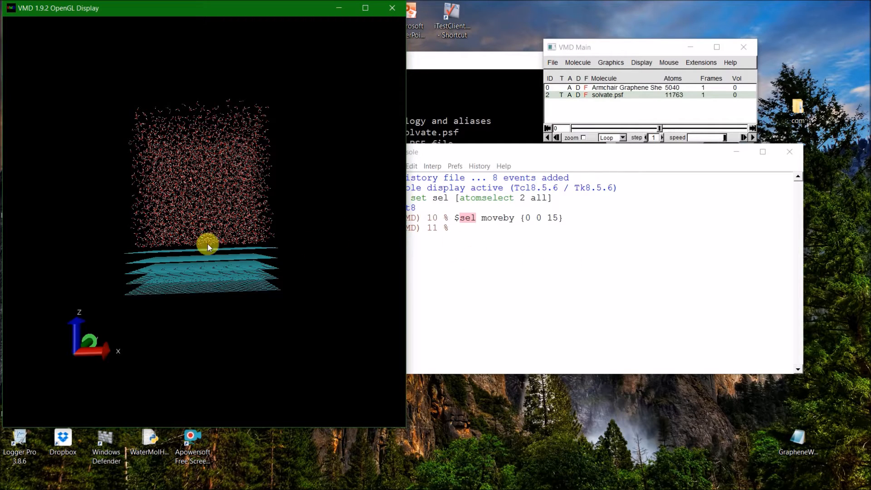
{"action": "left_click_drag", "start_coordinate": [277, 248], "coordinate": [213, 254]}
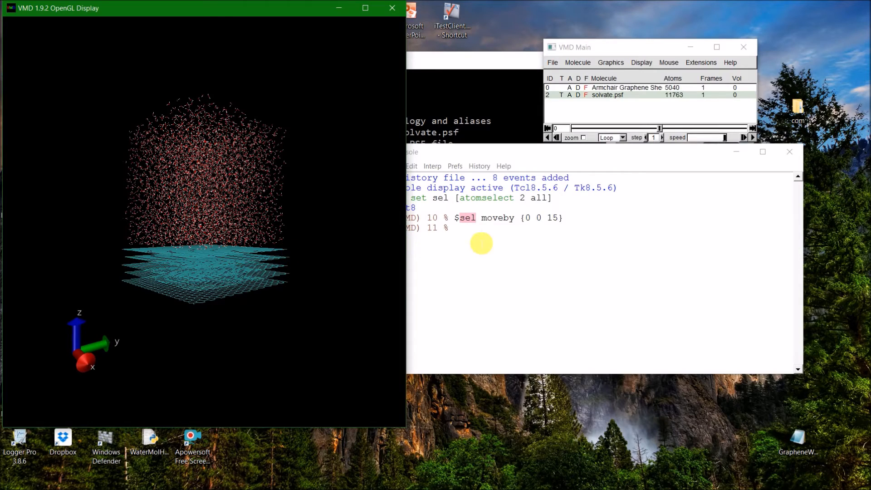
Merge the graphene and water molecules with ::TopoTools::mergemols [list 0 2], and select the merged molecule.
{"action": "left_click", "coordinate": [502, 227]}
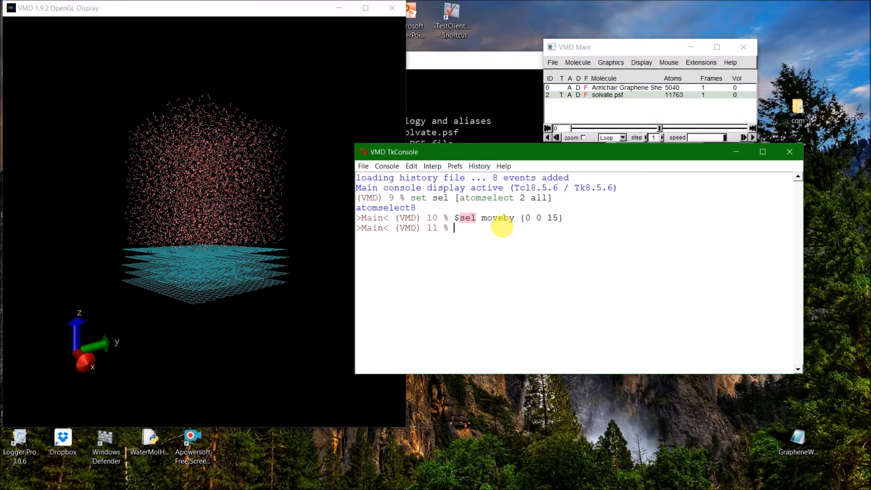
{"action": "left_click", "coordinate": [686, 92]}
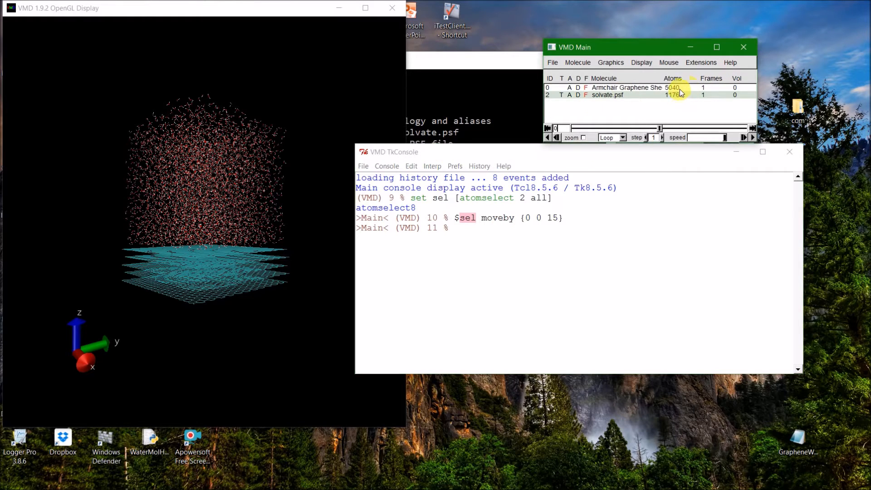
{"action": "left_click", "coordinate": [662, 87]}
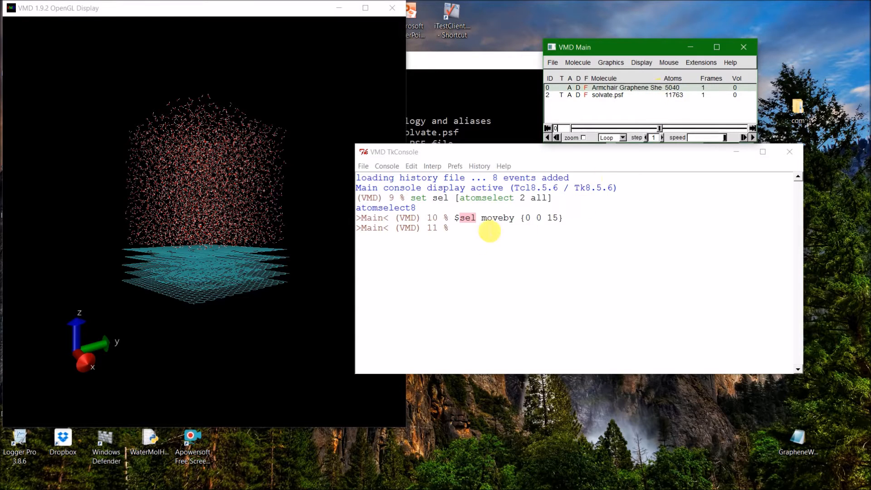
{"action": "left_click", "coordinate": [495, 238]}
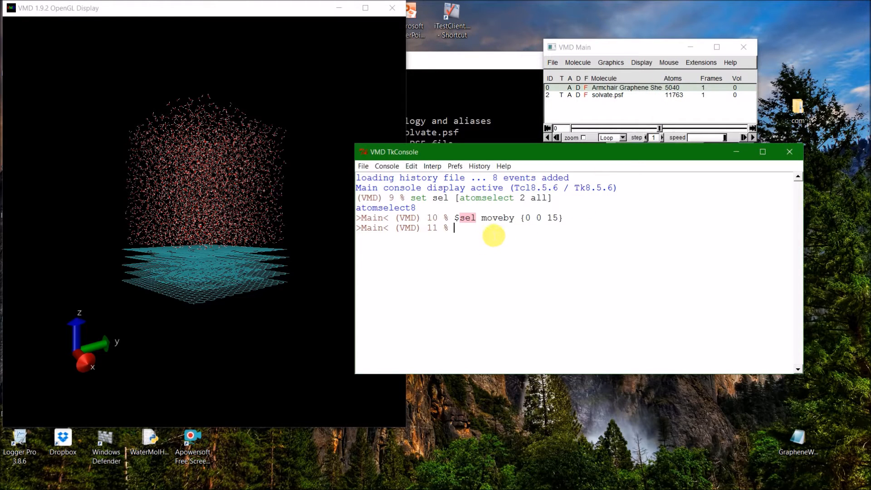
{"action": "type", "text": "::TopoTools::mergemols [list "}
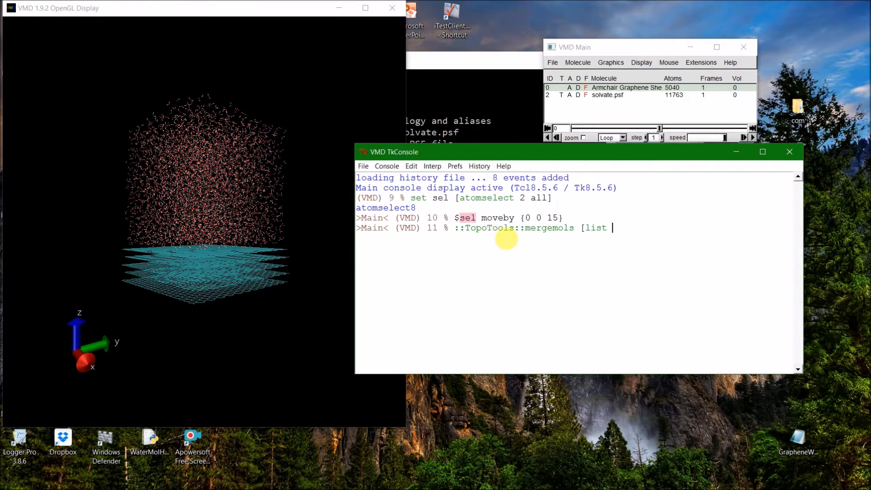
{"action": "type", "text": "0 2]"}
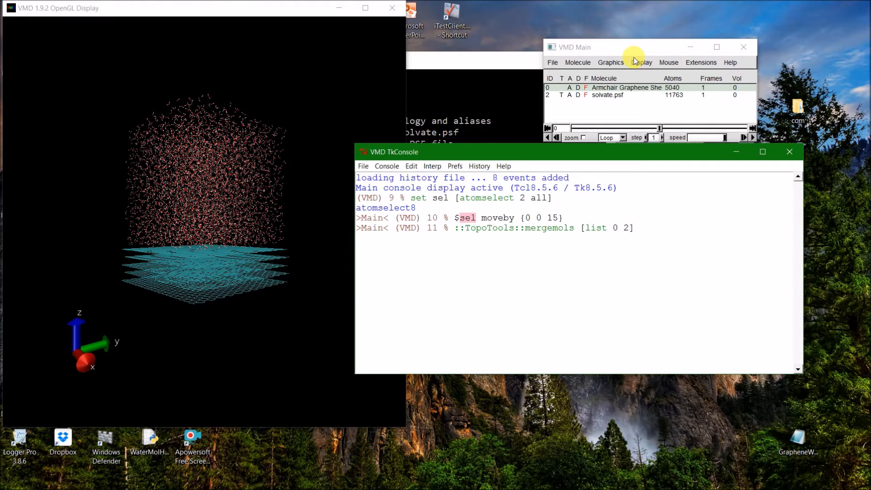
{"action": "key", "text": "Return"}
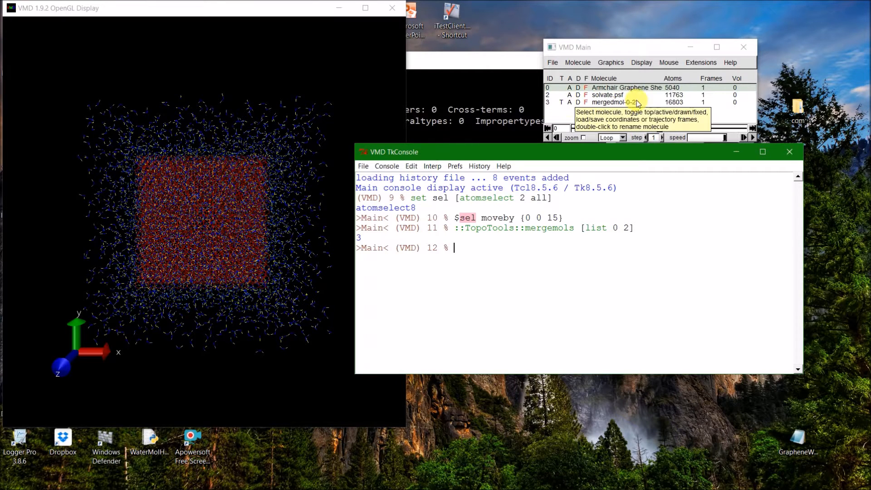
{"action": "left_click", "coordinate": [597, 103]}
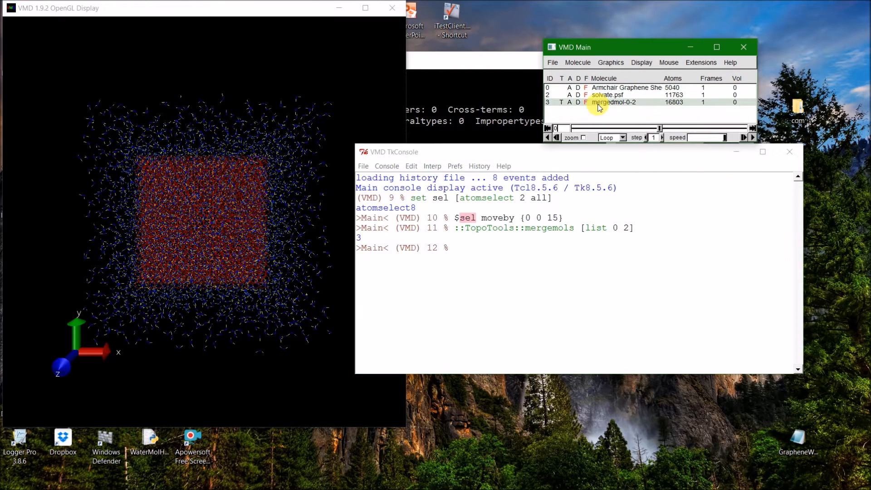
{"action": "left_click", "coordinate": [475, 260]}
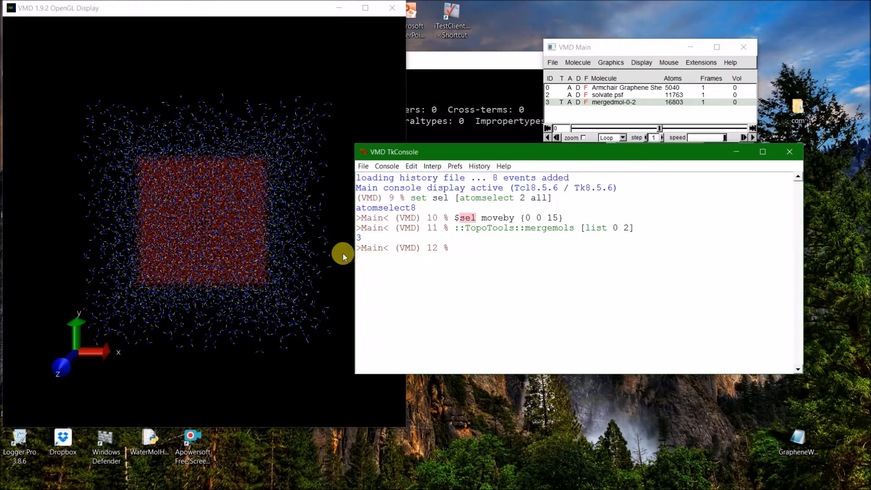
{"action": "left_click_drag", "start_coordinate": [200, 296], "coordinate": [200, 236]}
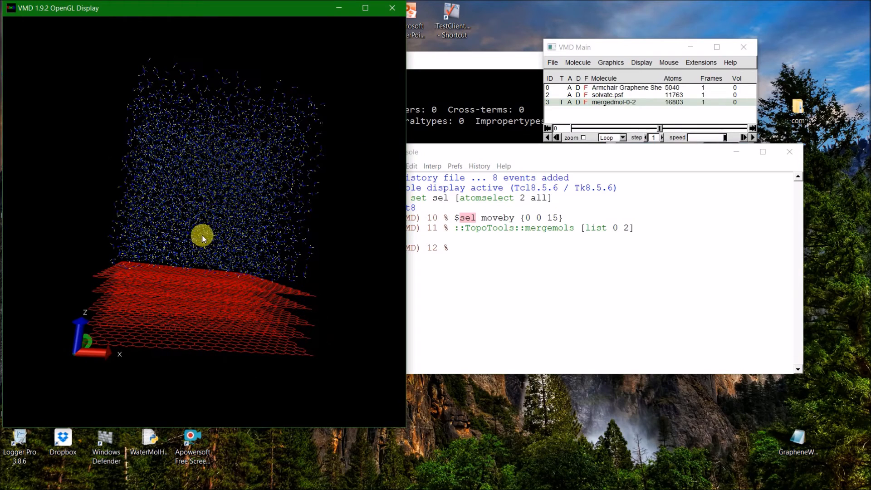
{"action": "left_click", "coordinate": [549, 252]}
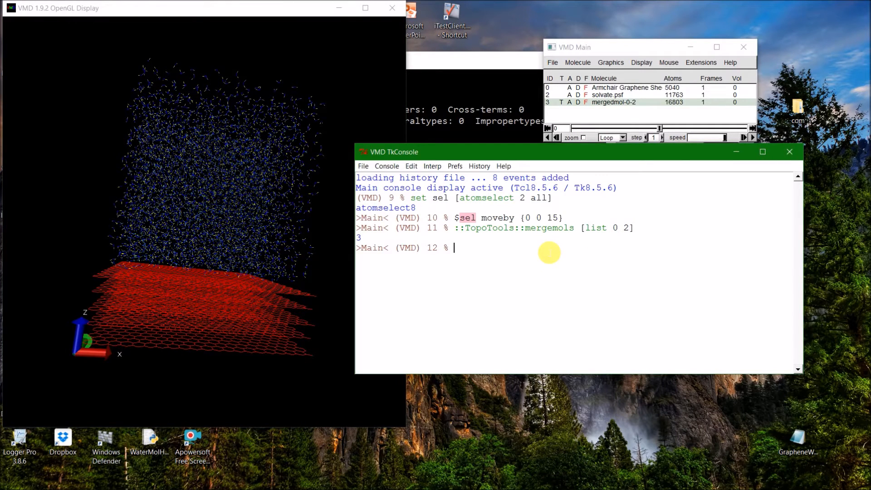
{"action": "type", "text": "topo read"}
{"action": "key", "text": "BackSpace"}
{"action": "key", "text": "BackSpace"}
{"action": "key", "text": "BackSpace"}
{"action": "key", "text": "BackSpace"}
{"action": "type", "text": "write"}
{"action": "key", "text": "BackSpace"}
{"action": "key", "text": "BackSpace"}
{"action": "key", "text": "BackSpace"}
{"action": "type", "text": "itelammpsdata"}
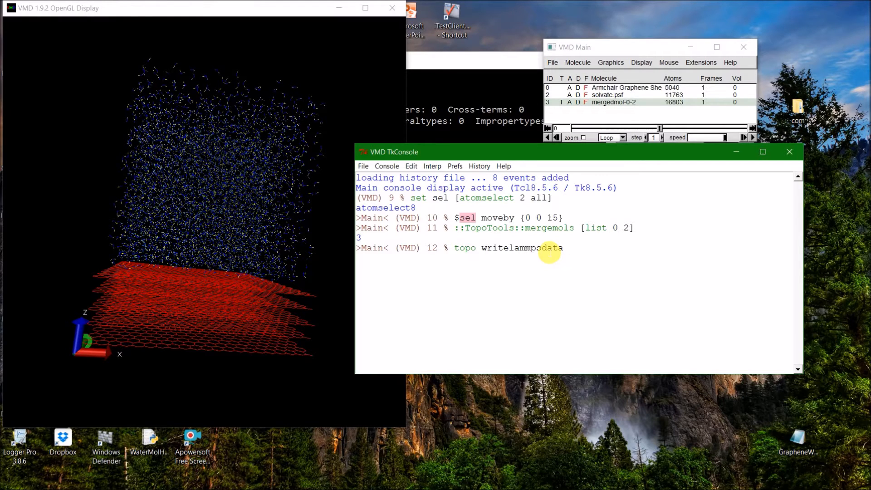
{"action": "type", "text": " WaterGrapheneSystem"}
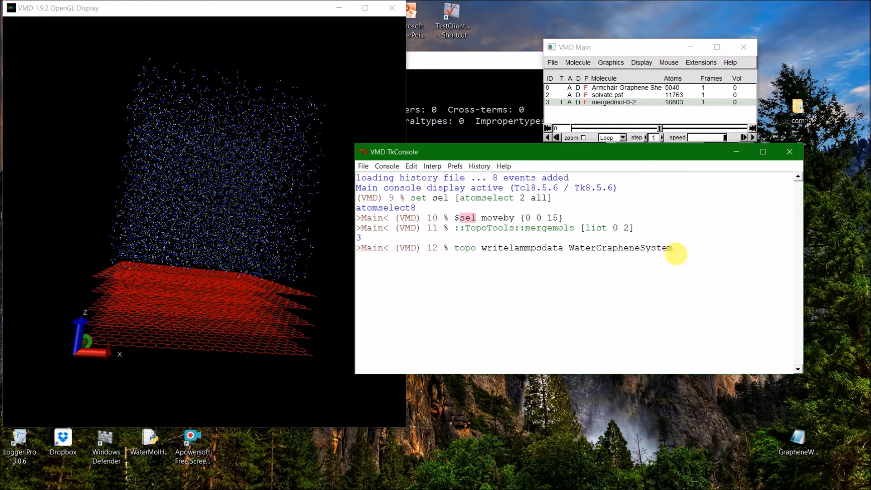
{"action": "left_click_drag", "start_coordinate": [679, 248], "coordinate": [452, 250]}
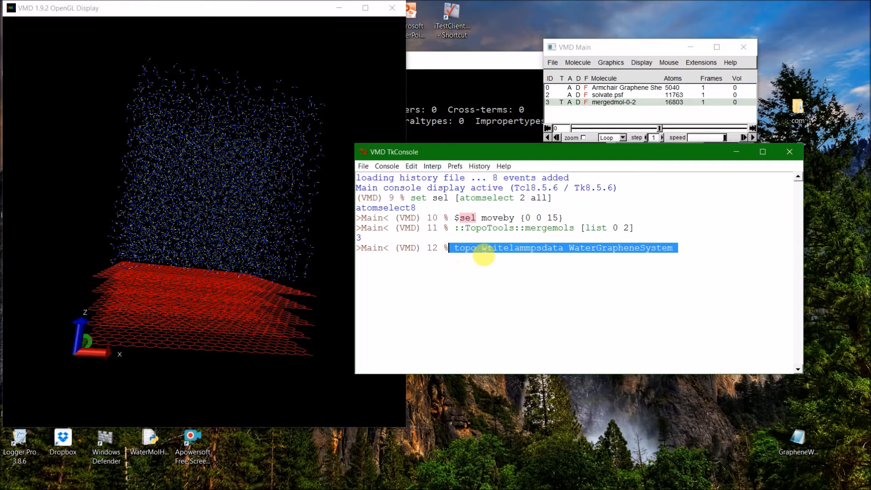
{"action": "left_click", "coordinate": [685, 262]}
{"action": "left_click_drag", "start_coordinate": [685, 262], "coordinate": [451, 248]}
{"action": "key", "text": "BackSpace"}
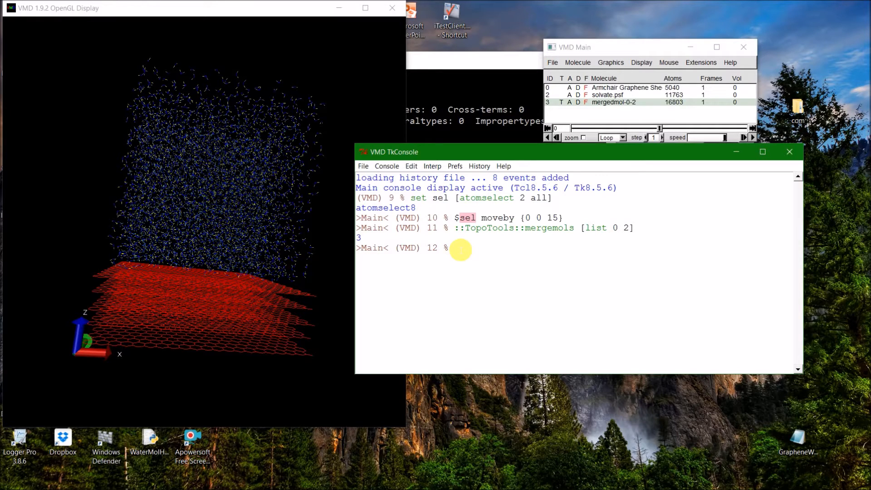
Change the Tk Console's working directory to the MDTutorial folder on the desktop.
{"action": "left_click", "coordinate": [597, 45]}
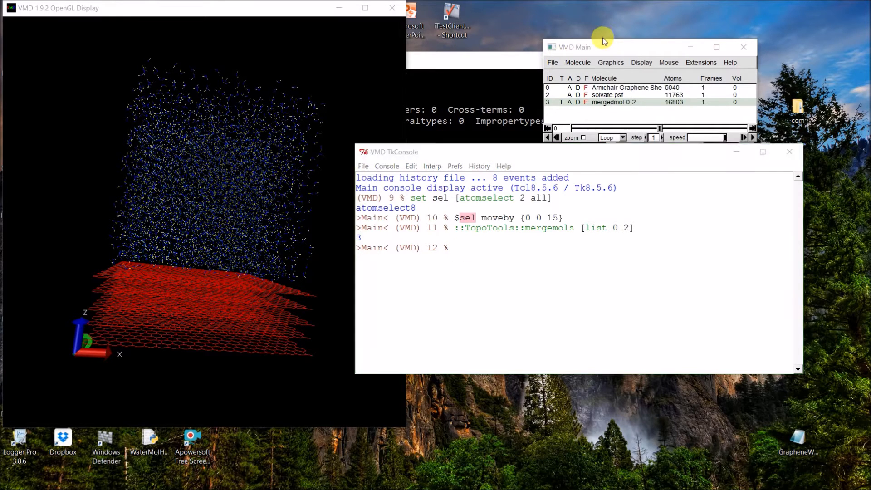
{"action": "left_click_drag", "start_coordinate": [594, 48], "coordinate": [536, 39]}
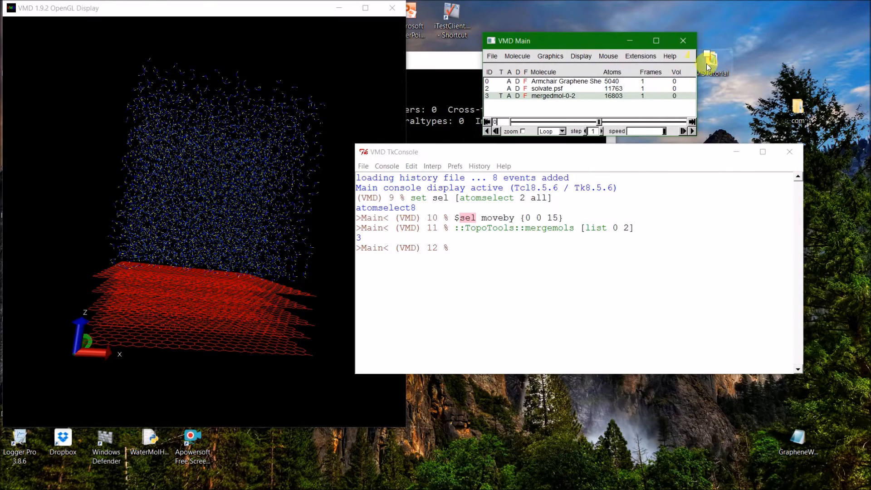
{"action": "left_click", "coordinate": [471, 253]}
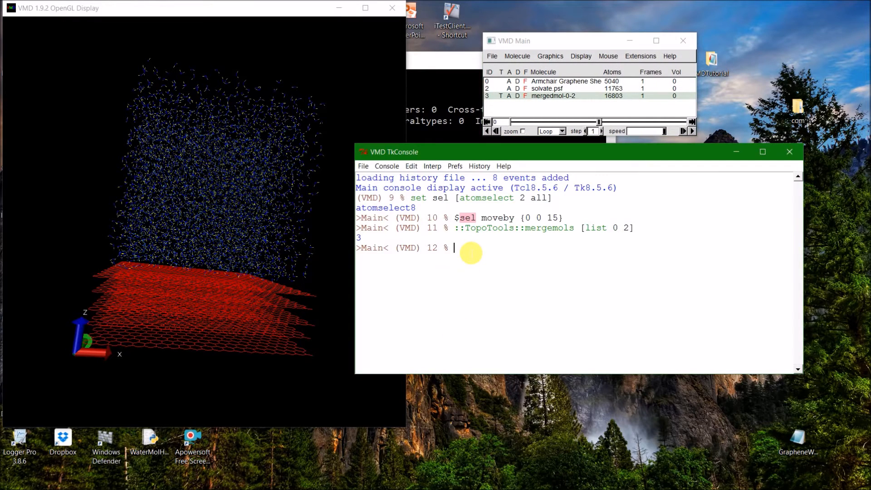
{"action": "type", "text": "cd"}
{"action": "key", "text": "Return"}
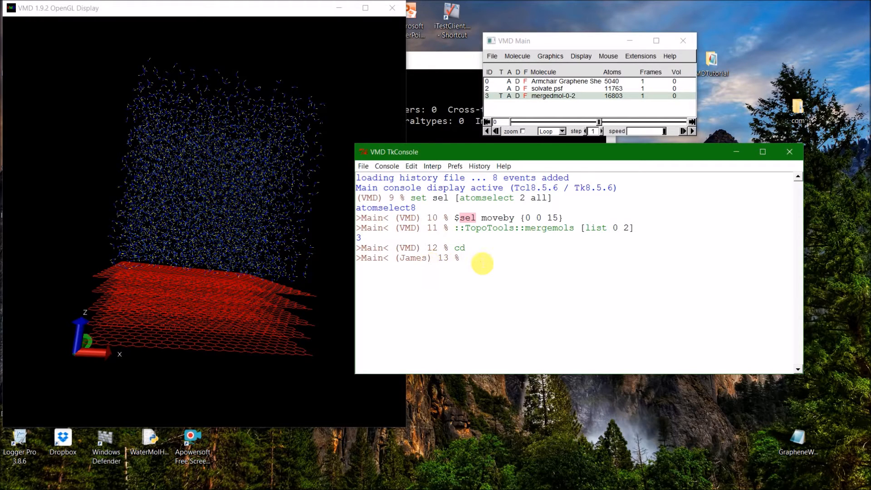
{"action": "type", "text": "cd desktop"}
{"action": "key", "text": "Return"}
{"action": "type", "text": "cd md"}
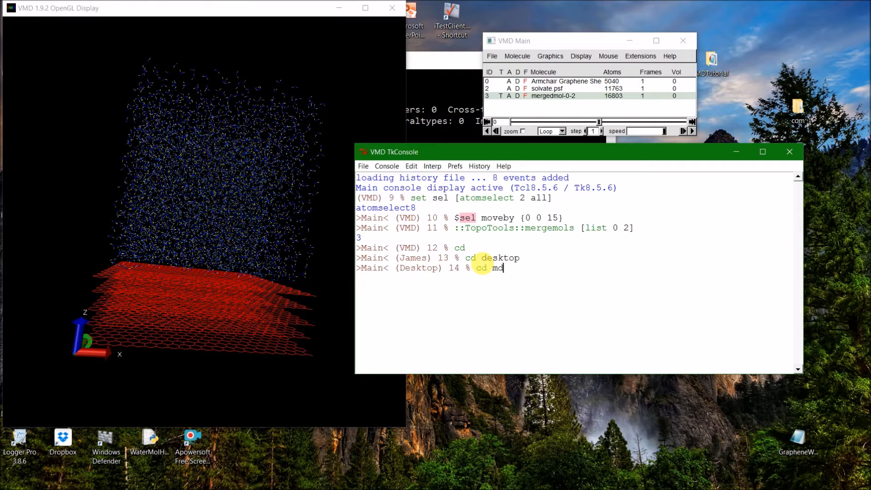
{"action": "type", "text": "tutorial"}
{"action": "key", "text": "Return"}
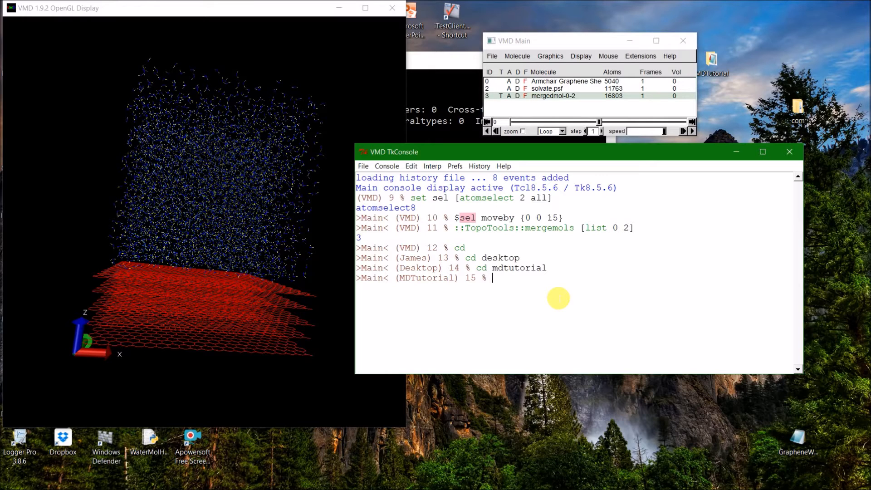
Export the merged molecule as a LAMMPS data file with topo writelammpsdata WaterGrapheneSystem.data in the Tk Console.
{"action": "type", "text": "topo writelammpsdata"}
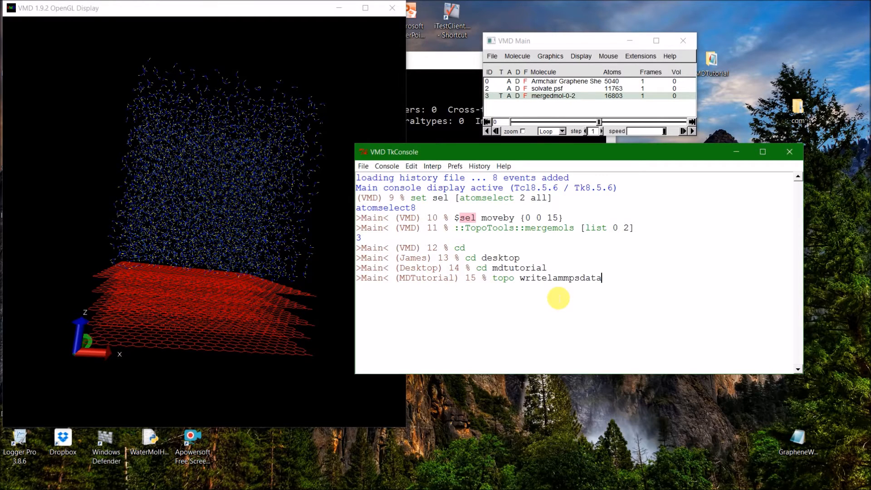
{"action": "type", "text": " WaterGraphene."}
{"action": "type", "text": "data"}
{"action": "key", "text": "Left"}
{"action": "key", "text": "Left"}
{"action": "type", "text": "Sty"}
{"action": "key", "text": "BackSpace"}
{"action": "key", "text": "BackSpace"}
{"action": "type", "text": "yst"}
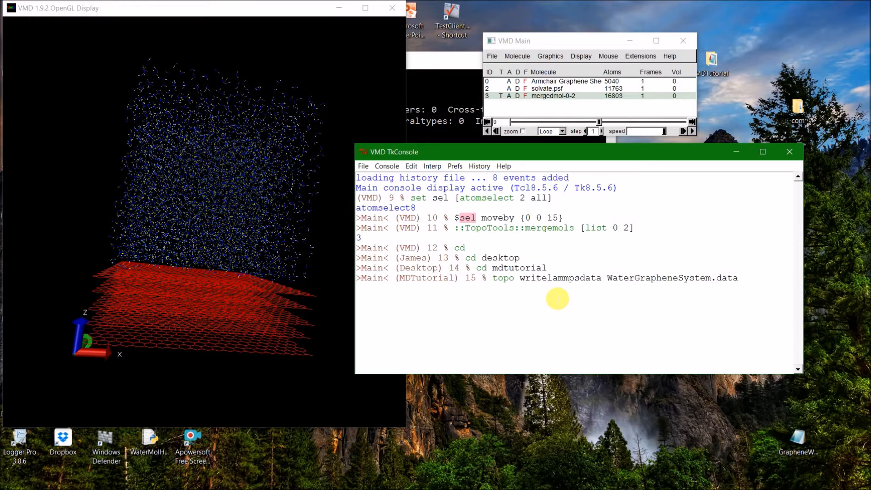
{"action": "key", "text": "Return"}
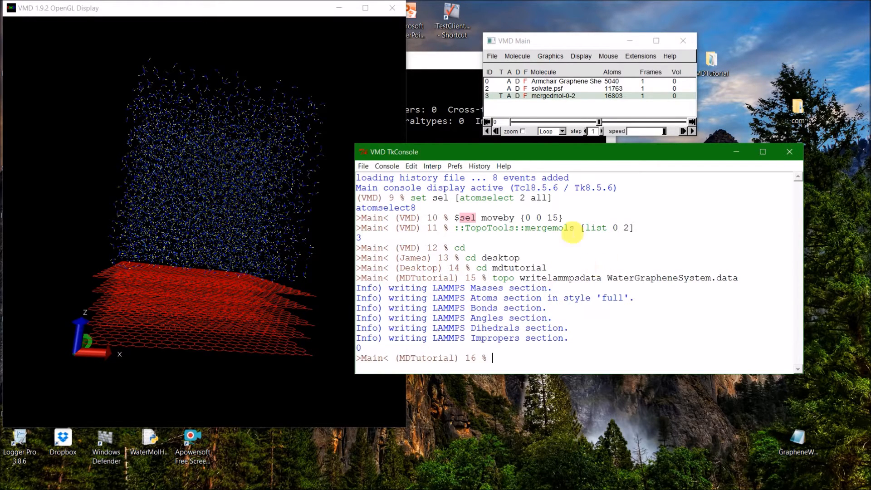
Open WaterGrapheneSystem.data from the desktop's MDTutorial folder in Notepad++.
{"action": "left_click", "coordinate": [721, 59]}
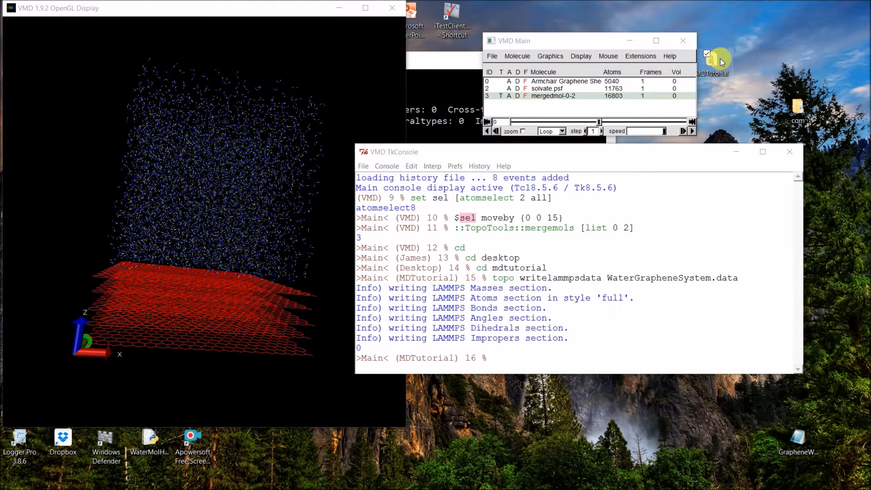
{"action": "double_click", "coordinate": [720, 59]}
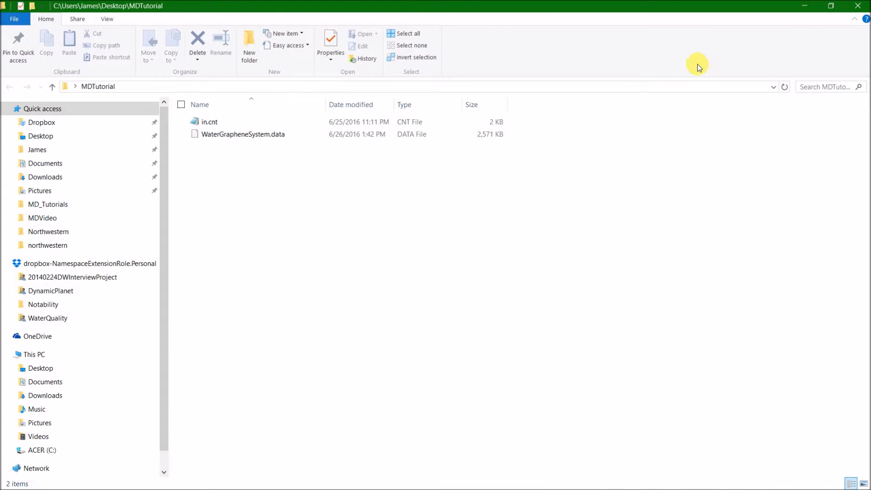
{"action": "left_click", "coordinate": [413, 135]}
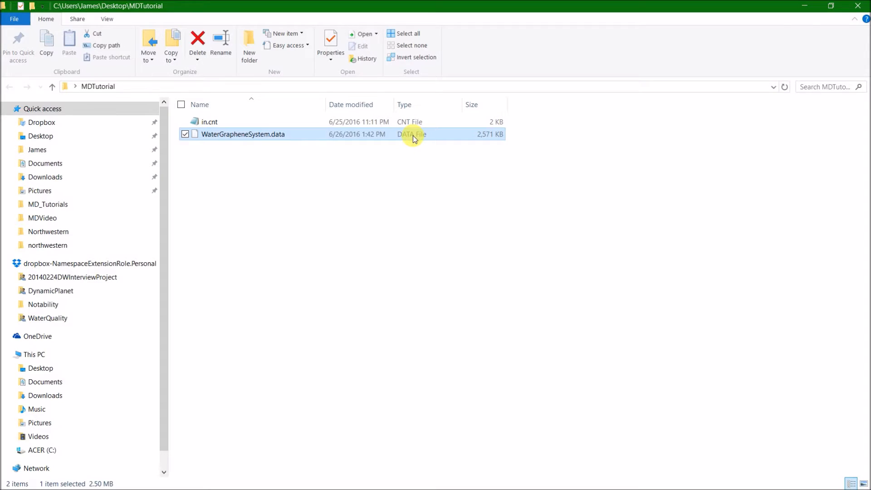
{"action": "right_click", "coordinate": [413, 135]}
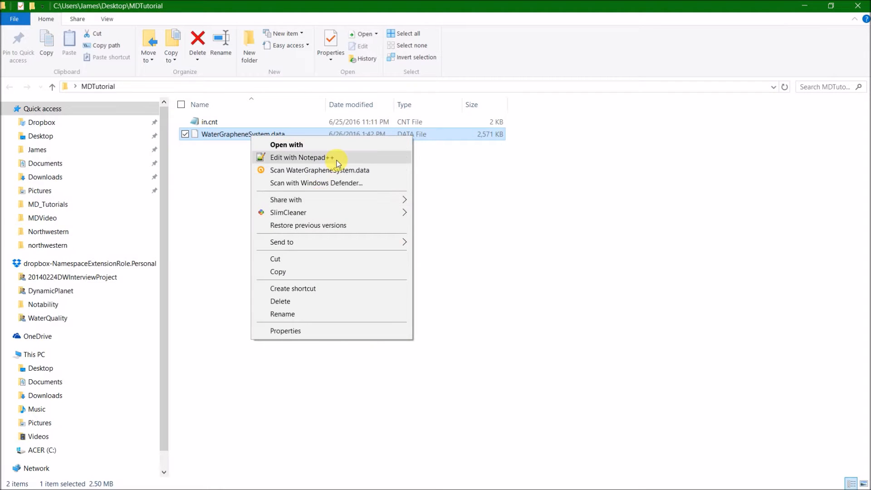
{"action": "left_click", "coordinate": [337, 159]}
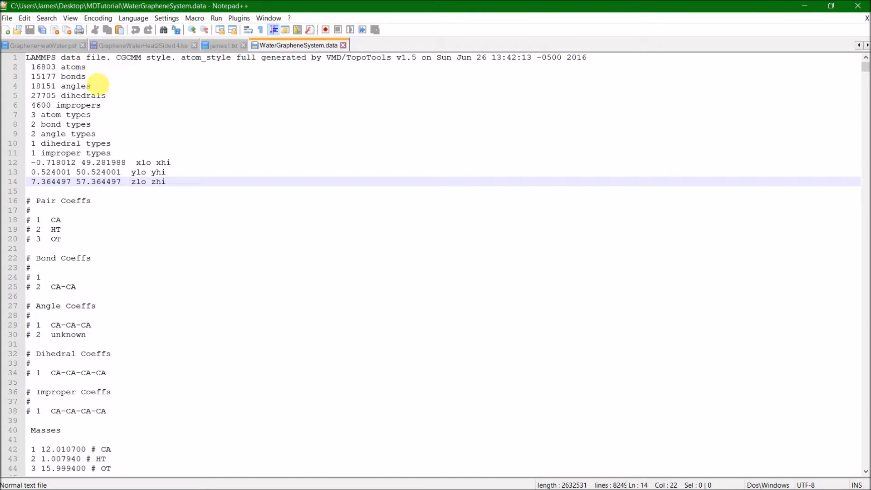
Set the number of impropers in the data file's header to 0.
{"action": "left_click", "coordinate": [71, 87]}
{"action": "left_click", "coordinate": [85, 96]}
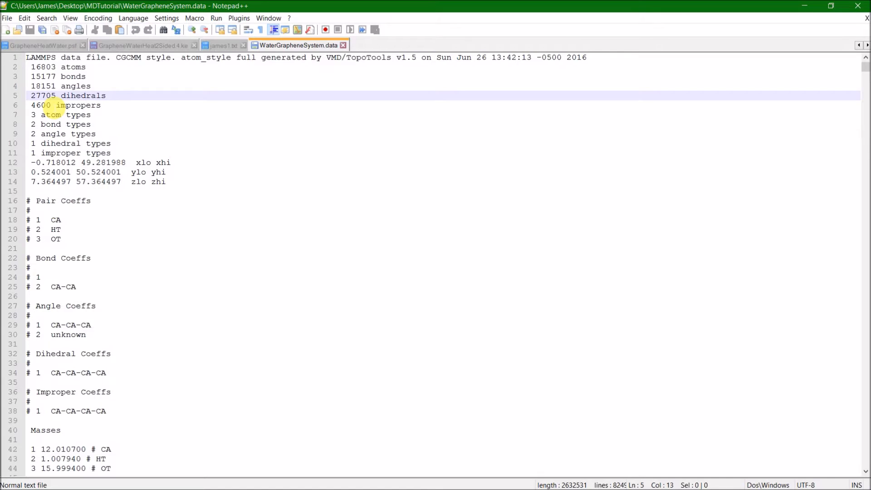
{"action": "left_click_drag", "start_coordinate": [51, 106], "coordinate": [30, 106]}
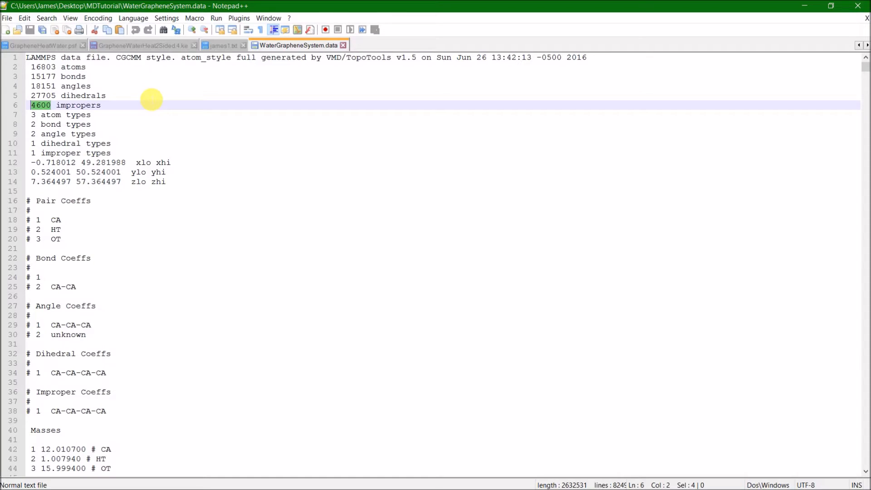
{"action": "type", "text": "0"}
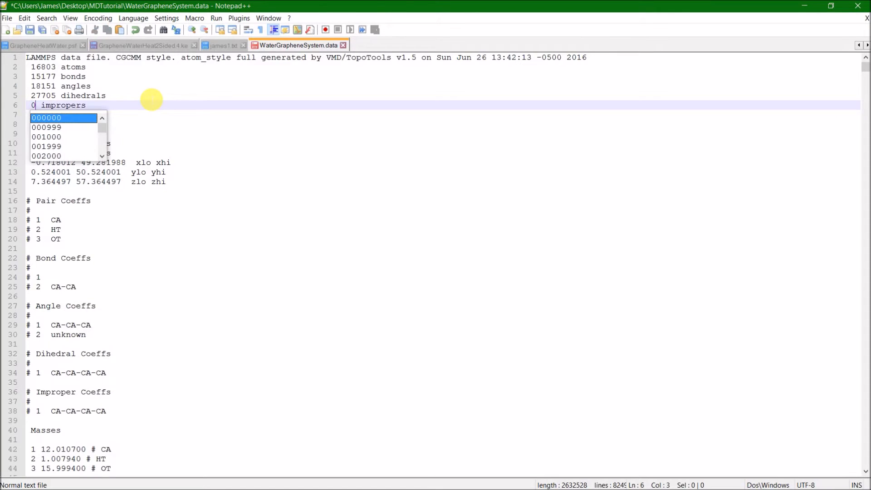
{"action": "left_click", "coordinate": [138, 87]}
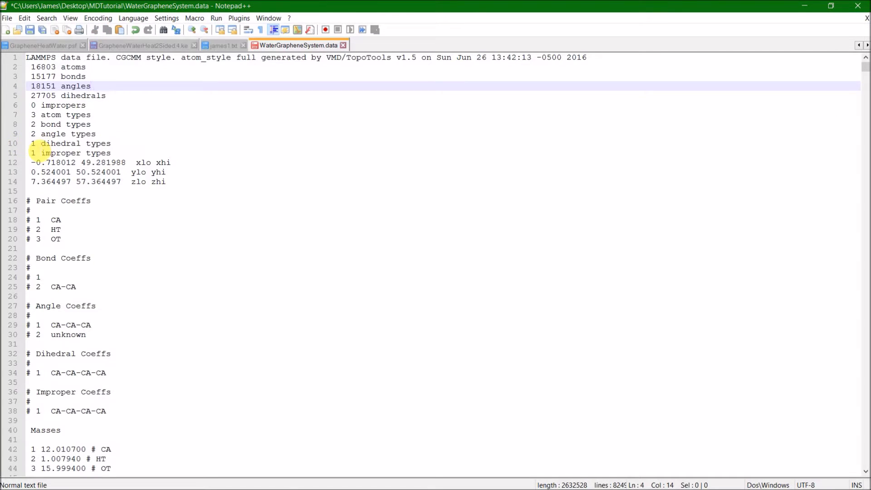
Set the number of improper types in the header to 0 and save the data file.
{"action": "left_click", "coordinate": [35, 153]}
{"action": "key", "text": "BackSpace"}
{"action": "type", "text": "0"}
{"action": "left_click", "coordinate": [198, 124]}
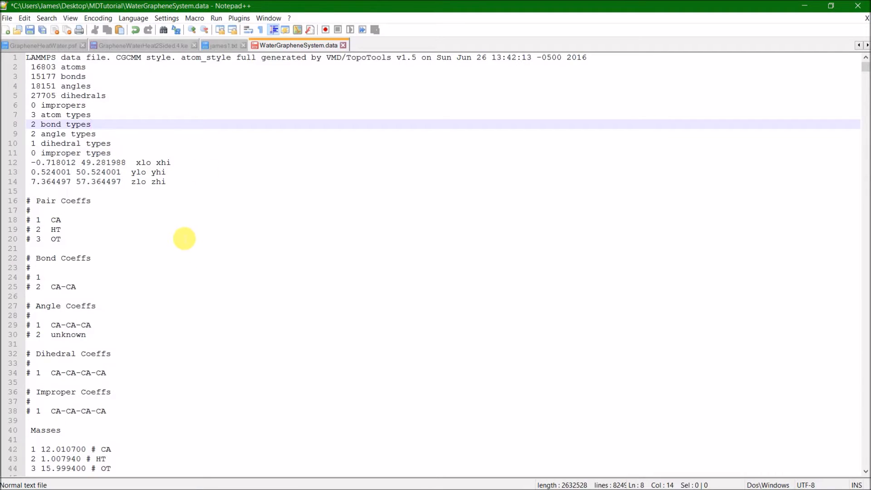
{"action": "scroll", "coordinate": [184, 238], "scroll_direction": "down", "scroll_amount": 3}
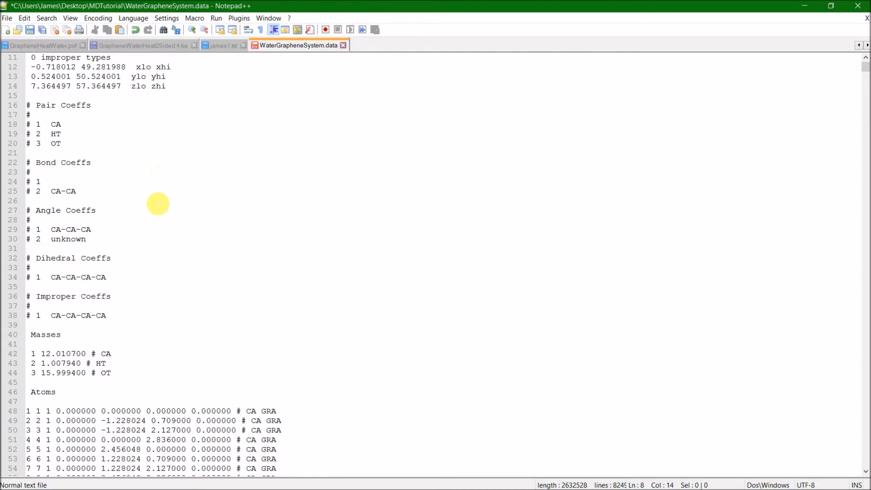
{"action": "scroll", "coordinate": [158, 204], "scroll_direction": "up", "scroll_amount": 4}
{"action": "left_click", "coordinate": [36, 105]}
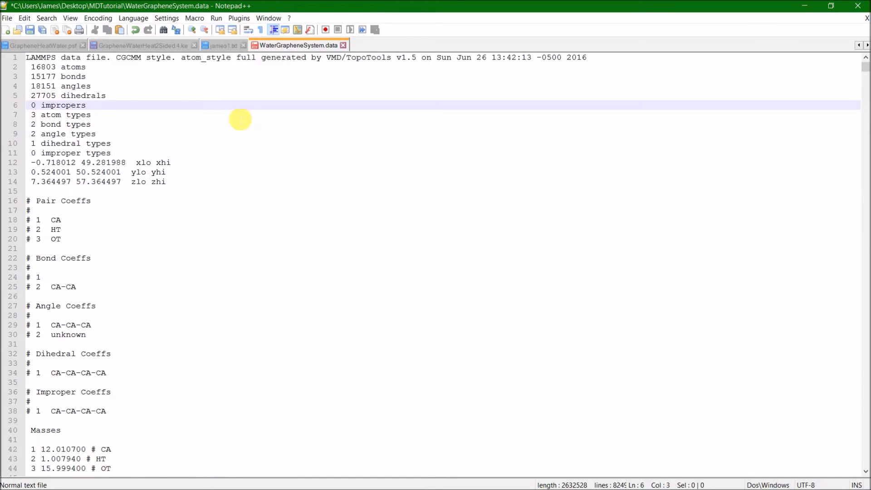
{"action": "left_click", "coordinate": [303, 249]}
{"action": "key", "text": "ctrl+s"}
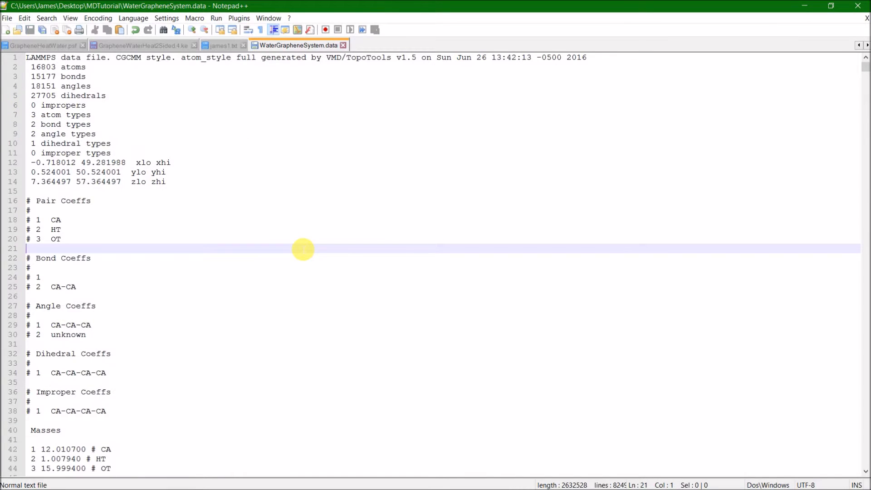
Find the Impropers section by searching for "improper", delete its heading and all entries, then save the data file and close Notepad++.
{"action": "key", "text": "ctrl+f"}
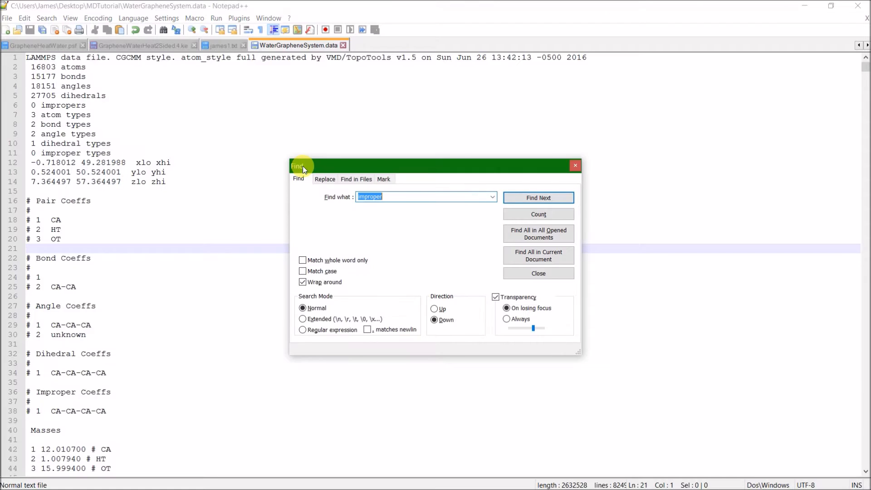
{"action": "key", "text": "Return"}
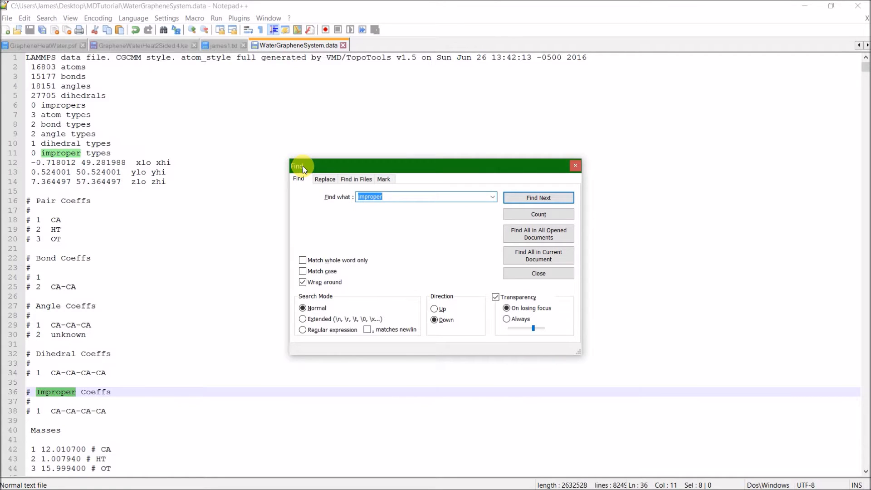
{"action": "key", "text": "Return"}
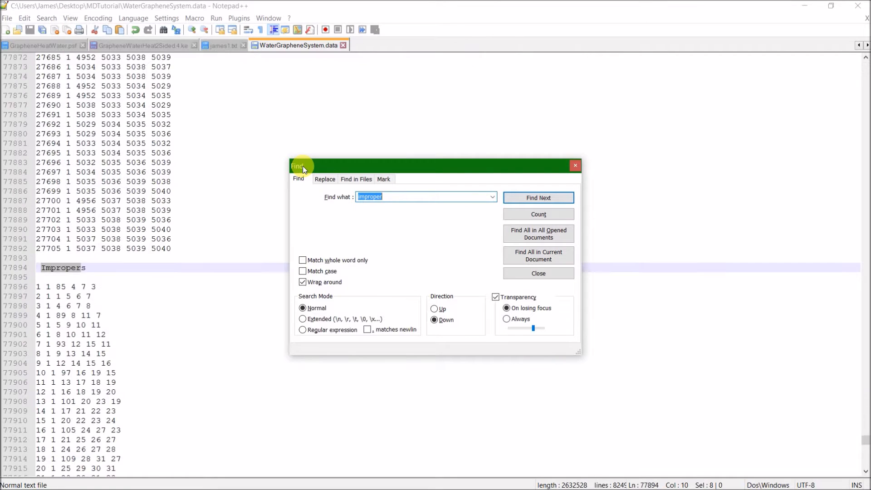
{"action": "left_click", "coordinate": [576, 169]}
{"action": "left_click", "coordinate": [39, 270]}
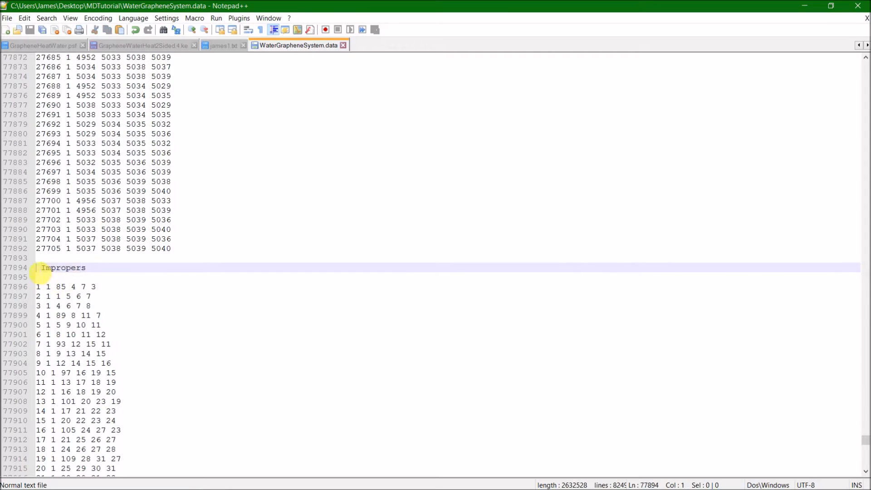
{"action": "left_click_drag", "start_coordinate": [866, 439], "coordinate": [867, 462]}
{"action": "left_click", "coordinate": [209, 454], "text": "shift"}
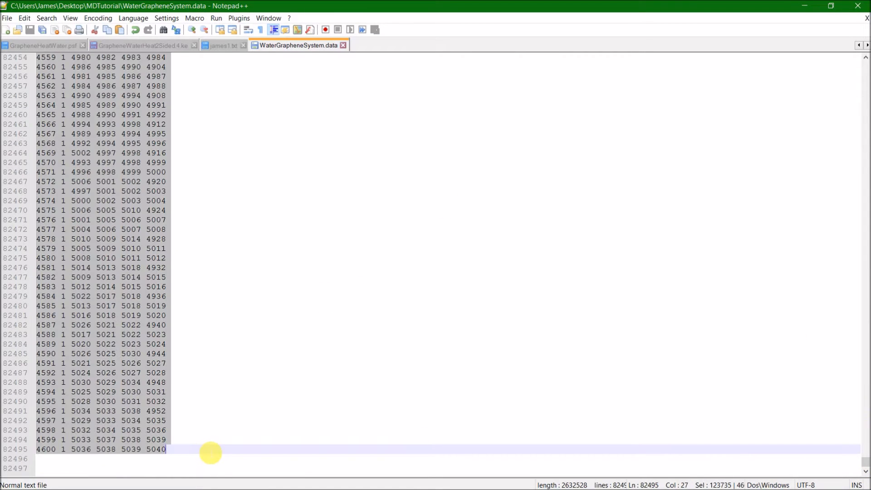
{"action": "key", "text": "Delete"}
{"action": "left_click", "coordinate": [240, 337]}
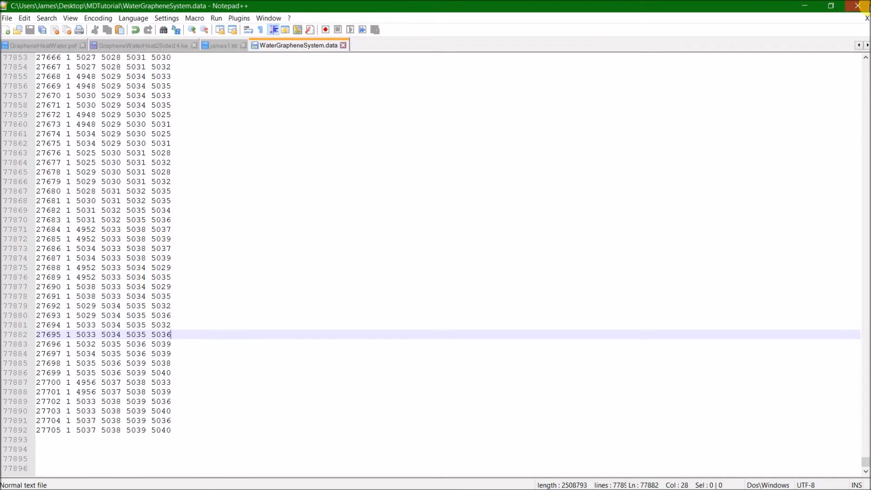
{"action": "left_click", "coordinate": [858, 5]}
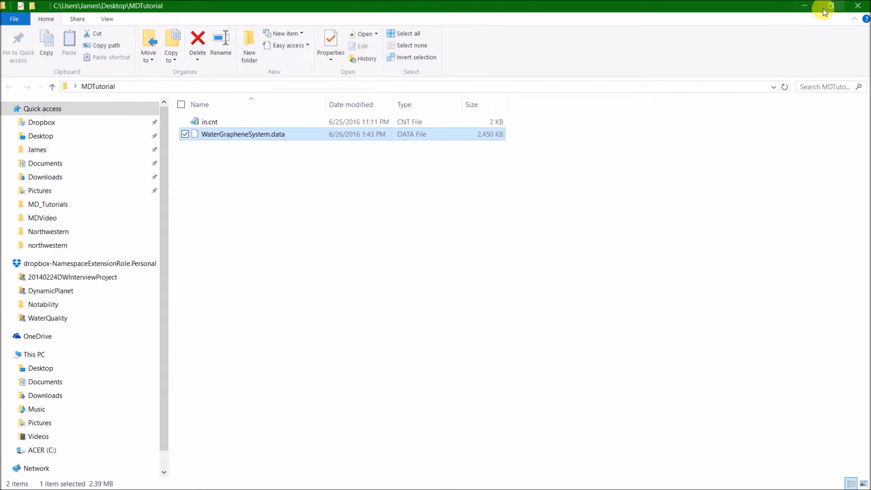
Restore the MDTutorial folder window to a smaller size and open the LAMMPS input script in.cnt.
{"action": "left_click", "coordinate": [824, 12]}
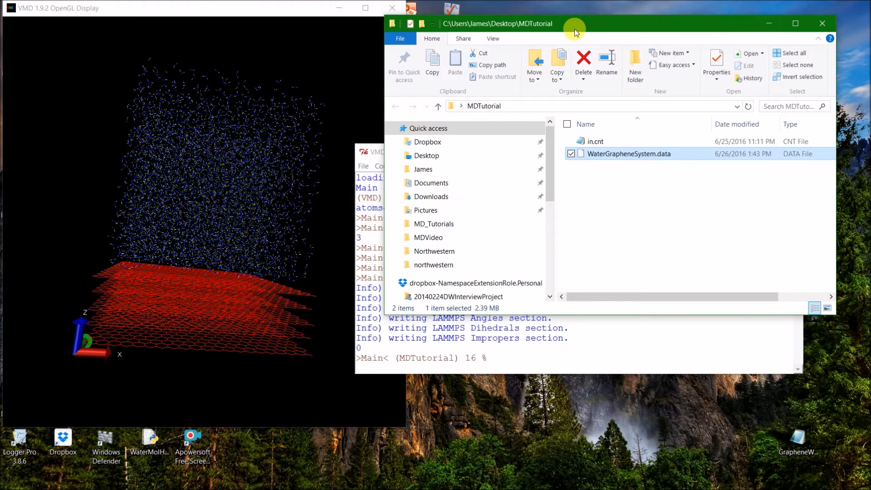
{"action": "left_click", "coordinate": [720, 236]}
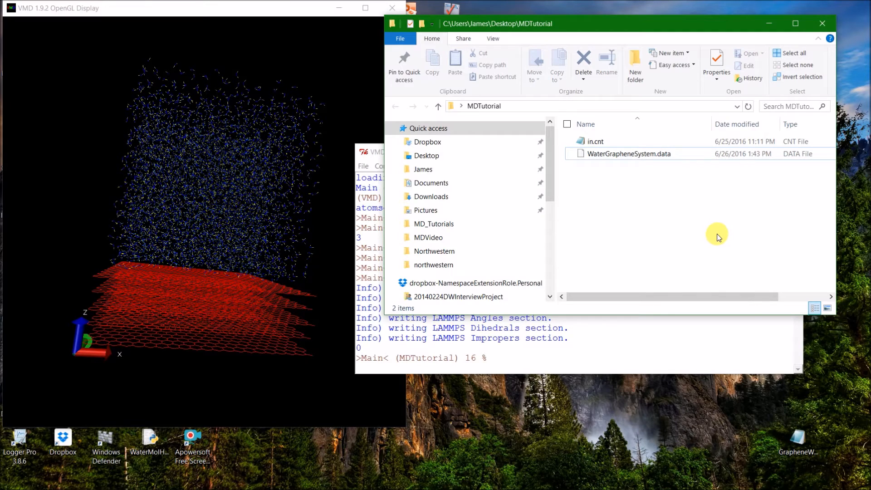
{"action": "double_click", "coordinate": [666, 142]}
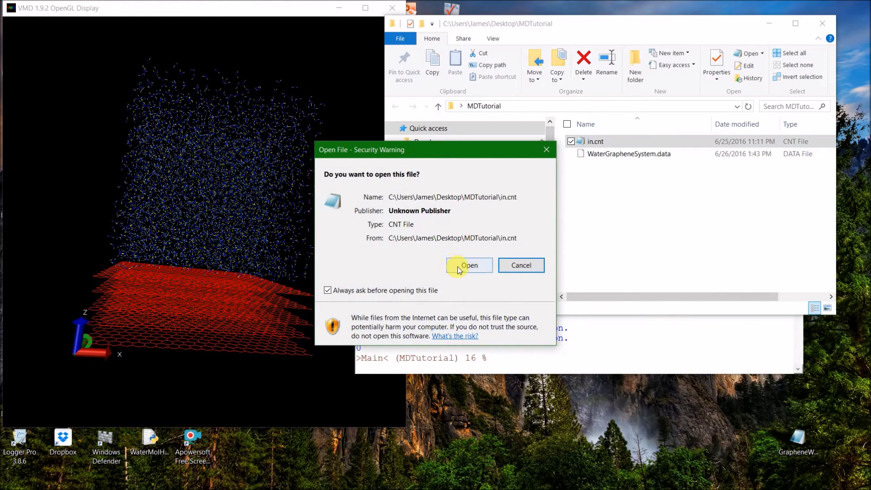
{"action": "left_click", "coordinate": [469, 266]}
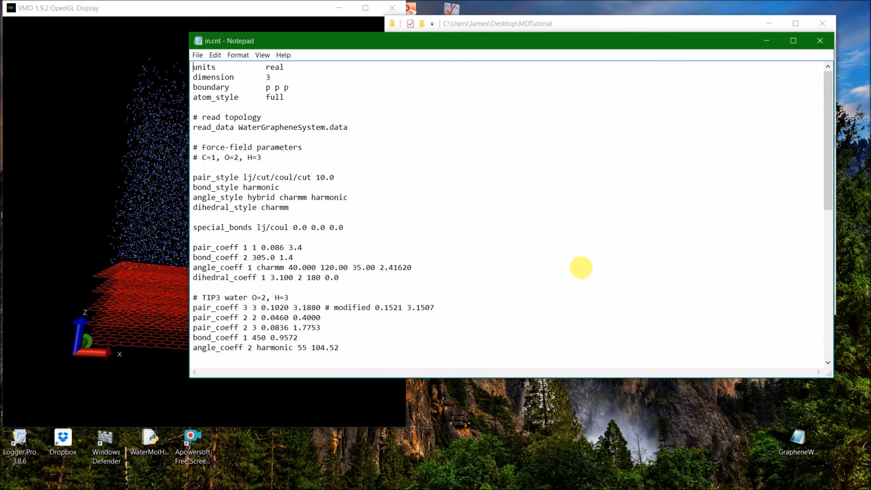
Review the in.cnt script's units, data file reference, force-field styles, and the pair, bond, angle and dihedral coefficients.
{"action": "left_click", "coordinate": [388, 160]}
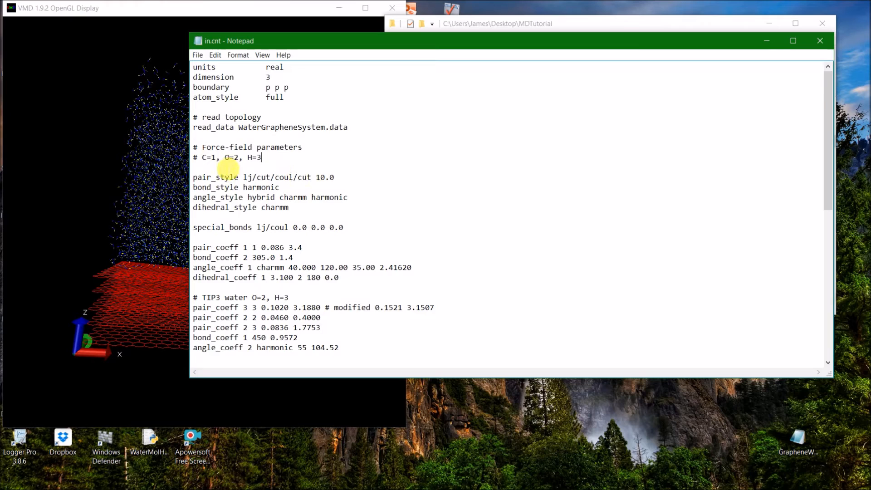
{"action": "left_click", "coordinate": [225, 168]}
{"action": "scroll", "coordinate": [363, 141], "scroll_direction": "down", "scroll_amount": 10}
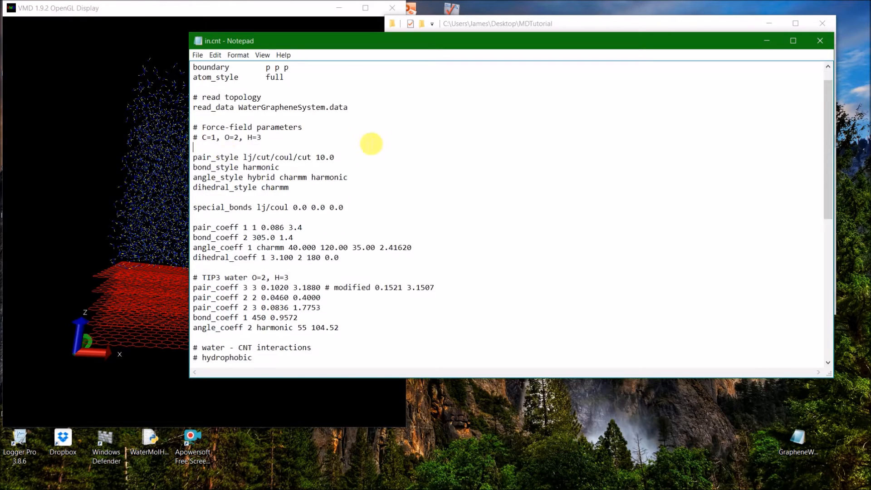
{"action": "scroll", "coordinate": [382, 172], "scroll_direction": "up", "scroll_amount": 8}
{"action": "scroll", "coordinate": [382, 172], "scroll_direction": "up", "scroll_amount": 2}
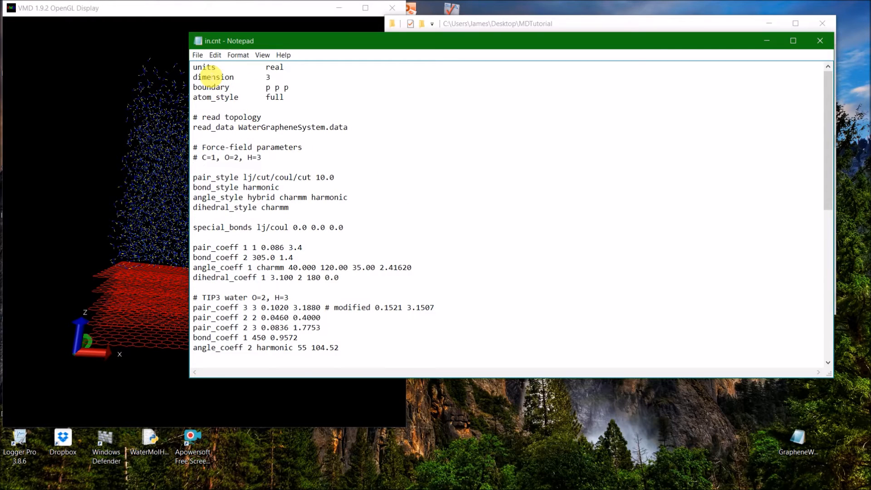
{"action": "left_click", "coordinate": [217, 68]}
{"action": "scroll", "coordinate": [225, 118], "scroll_direction": "down", "scroll_amount": 3}
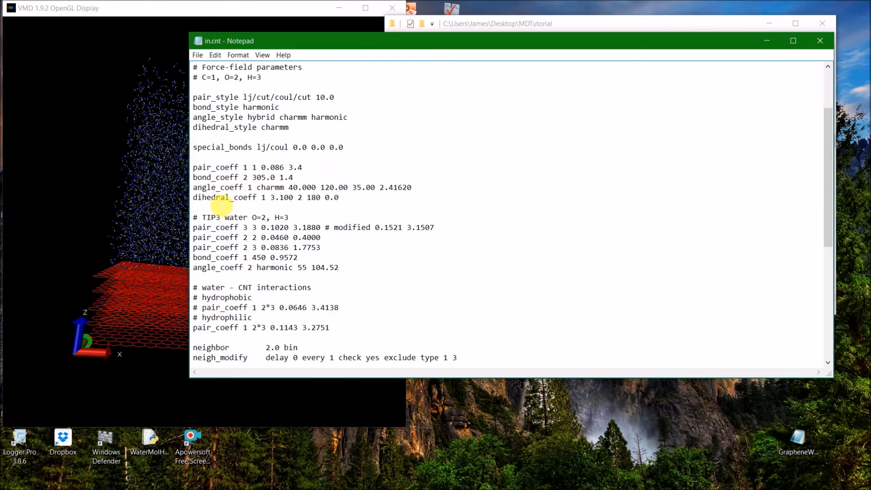
{"action": "left_click", "coordinate": [225, 187]}
{"action": "scroll", "coordinate": [290, 229], "scroll_direction": "up", "scroll_amount": 3}
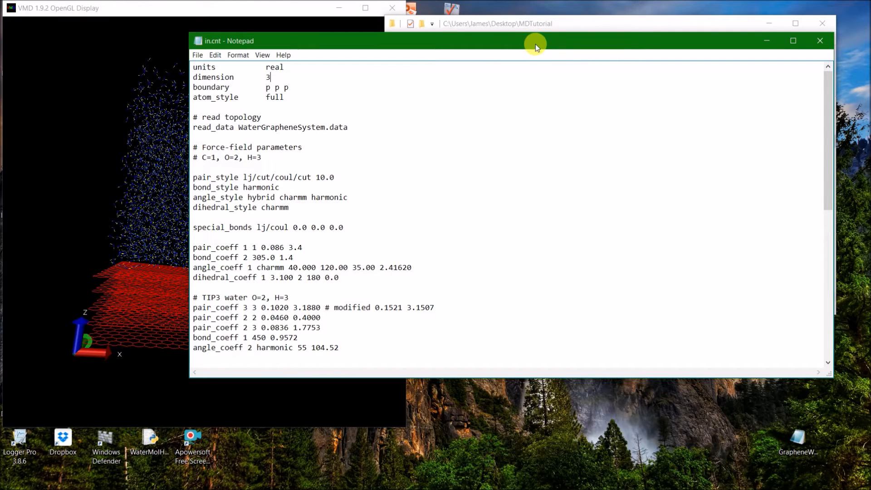
Move the in.cnt window aside and launch the Windows Command Prompt.
{"action": "left_click_drag", "start_coordinate": [533, 42], "coordinate": [578, 58]}
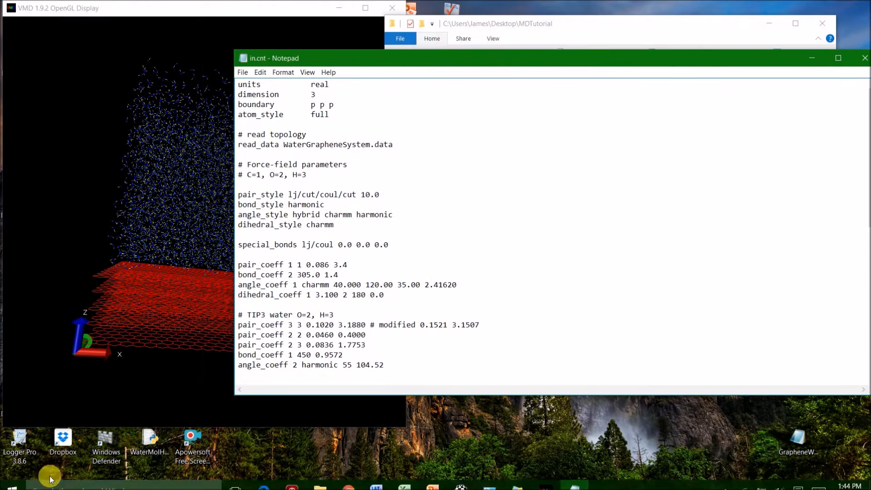
{"action": "left_click", "coordinate": [68, 480]}
{"action": "type", "text": "cmd"}
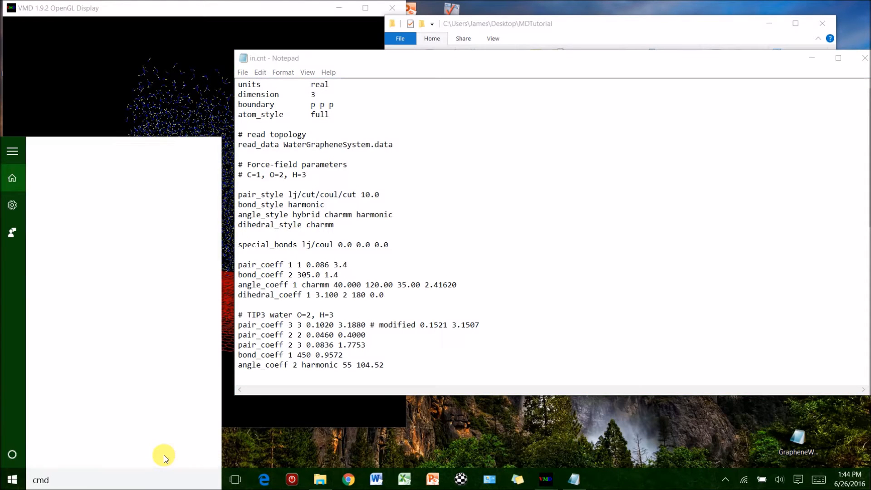
{"action": "key", "text": "Return"}
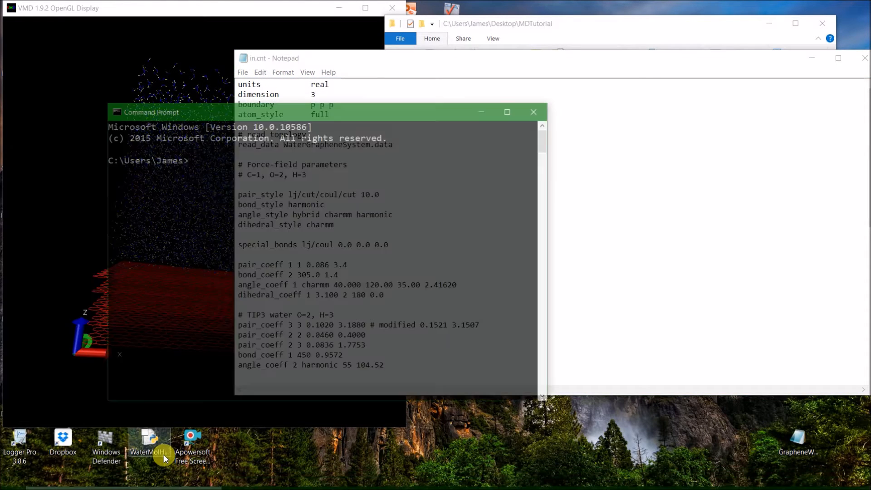
Change the Command Prompt's working directory to the MDTutorial folder on the Desktop.
{"action": "left_click_drag", "start_coordinate": [252, 119], "coordinate": [363, 148]}
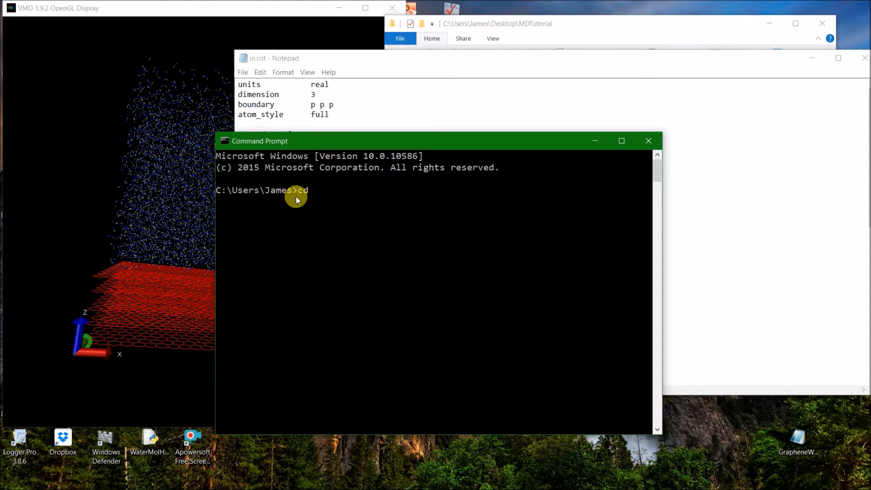
{"action": "type", "text": "deskto"}
{"action": "key", "text": "Tab"}
{"action": "key", "text": "Return"}
{"action": "type", "text": "cd M"}
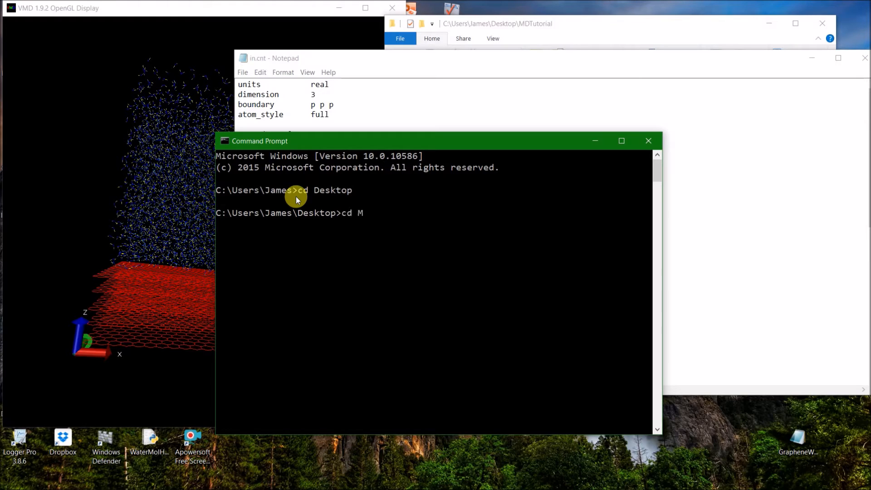
{"action": "type", "text": "DTut"}
{"action": "key", "text": "Tab"}
{"action": "key", "text": "Return"}
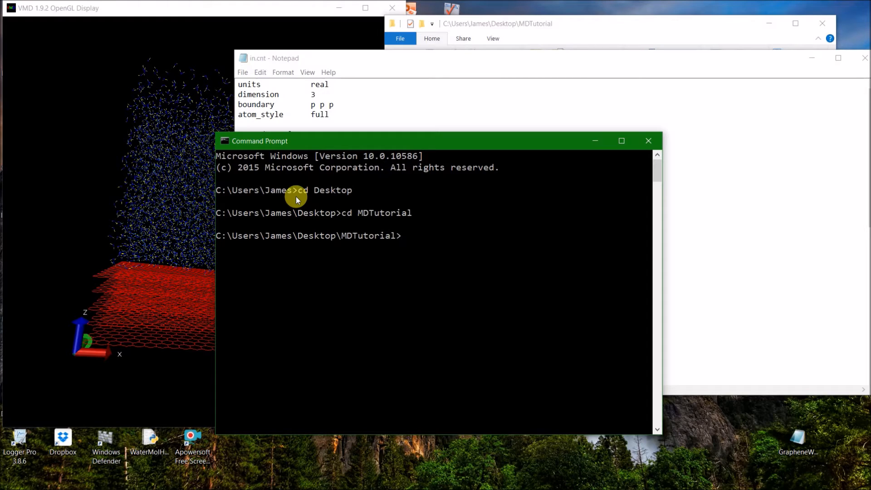
Check the input script's name in the MDTutorial folder and enter the command lmp_serial -in in.cnt without executing it.
{"action": "left_click", "coordinate": [581, 24]}
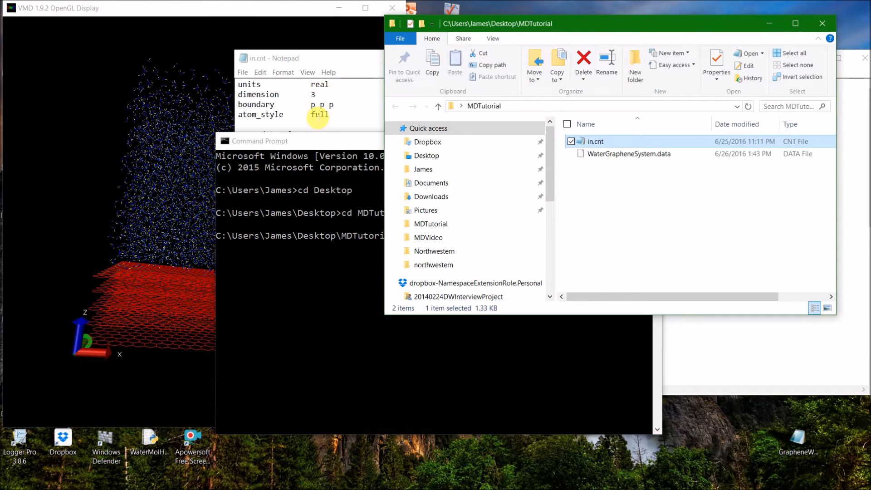
{"action": "left_click", "coordinate": [316, 114]}
{"action": "left_click", "coordinate": [216, 246]}
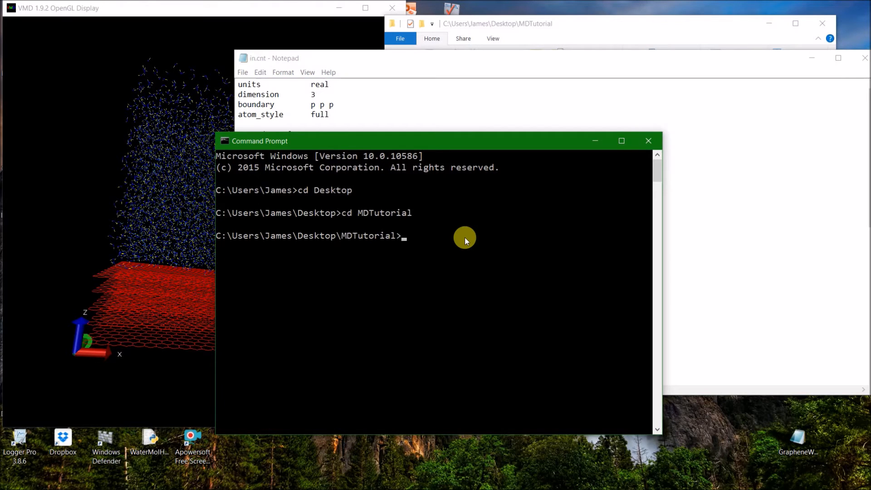
{"action": "type", "text": "lmp_seri"}
{"action": "type", "text": "al -in in.cnt"}
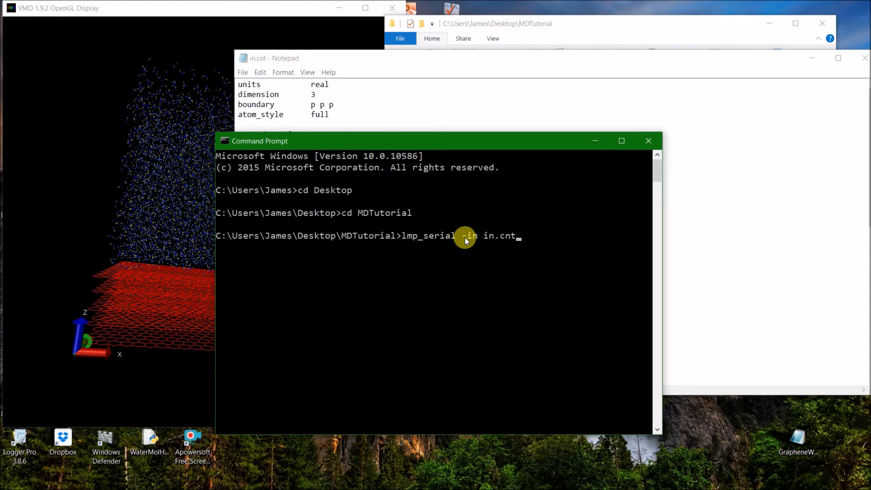
Compare the file name in the read_data line of in.cnt with the data file in the MDTutorial folder.
{"action": "left_click", "coordinate": [456, 109]}
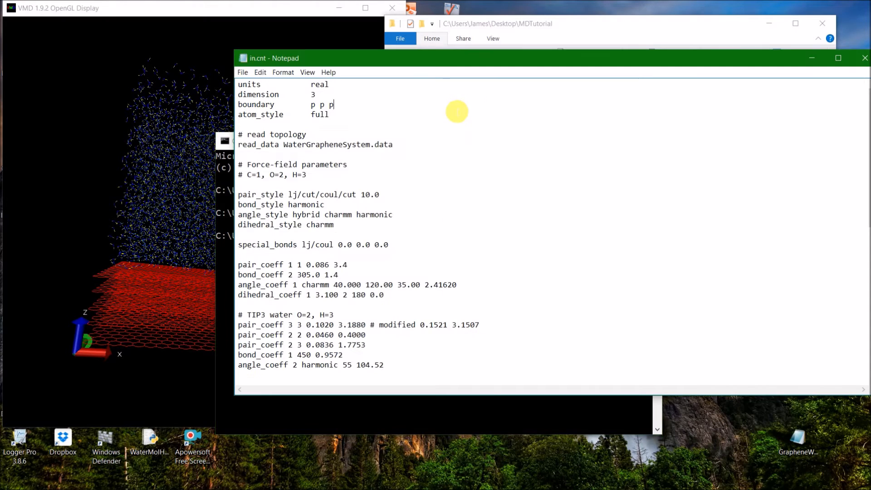
{"action": "left_click", "coordinate": [302, 144]}
{"action": "left_click_drag", "start_coordinate": [285, 147], "coordinate": [384, 155]}
{"action": "left_click", "coordinate": [383, 157]}
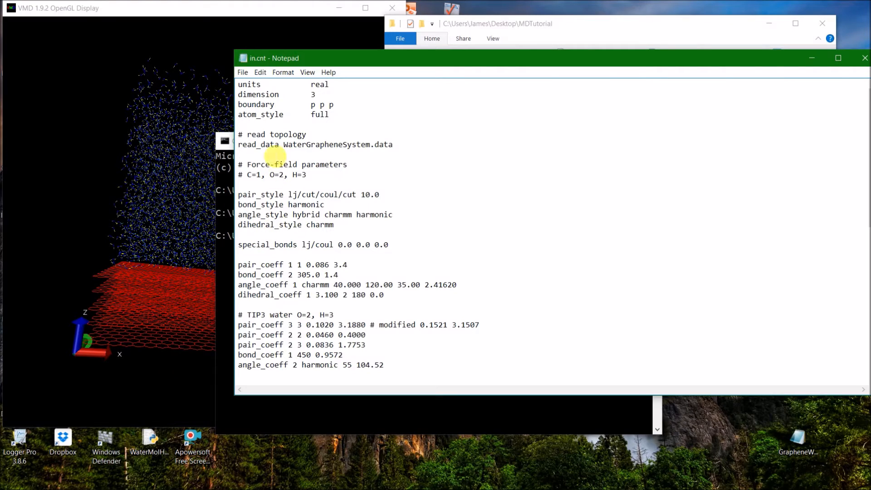
{"action": "left_click", "coordinate": [217, 204]}
{"action": "left_click", "coordinate": [356, 95]}
{"action": "left_click_drag", "start_coordinate": [285, 145], "coordinate": [440, 152]}
{"action": "left_click", "coordinate": [441, 151]}
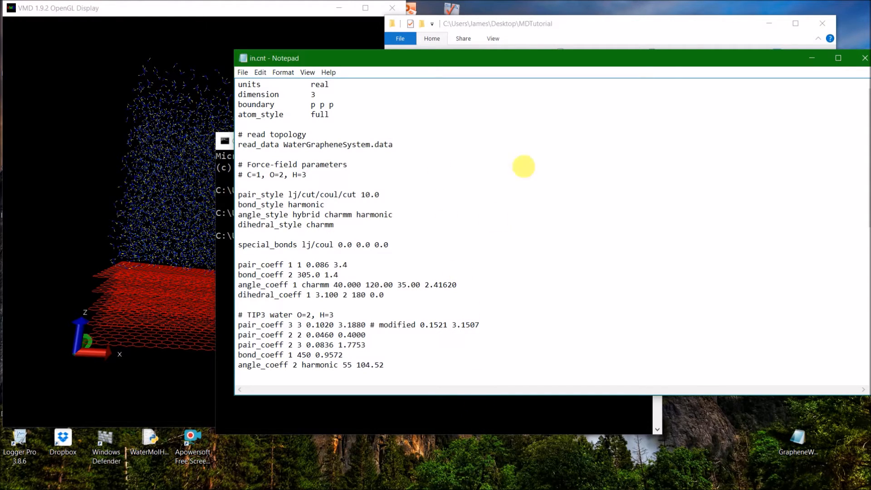
{"action": "left_click", "coordinate": [545, 38]}
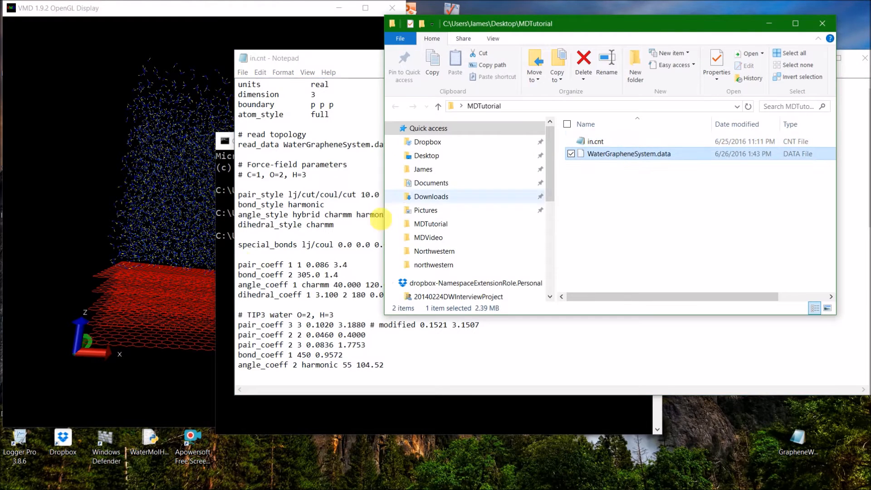
Start the entered LAMMPS run and check the output, equilibration and simulation settings at the end of in.cnt.
{"action": "left_click", "coordinate": [224, 257]}
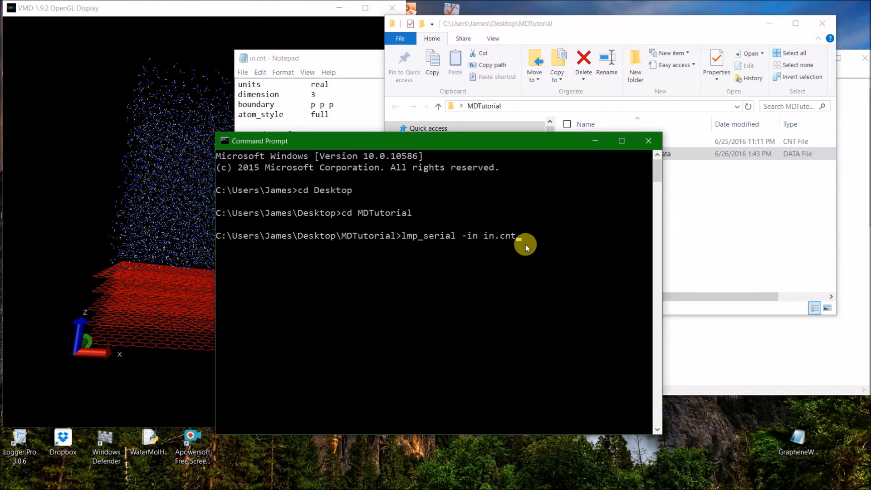
{"action": "key", "text": "Return"}
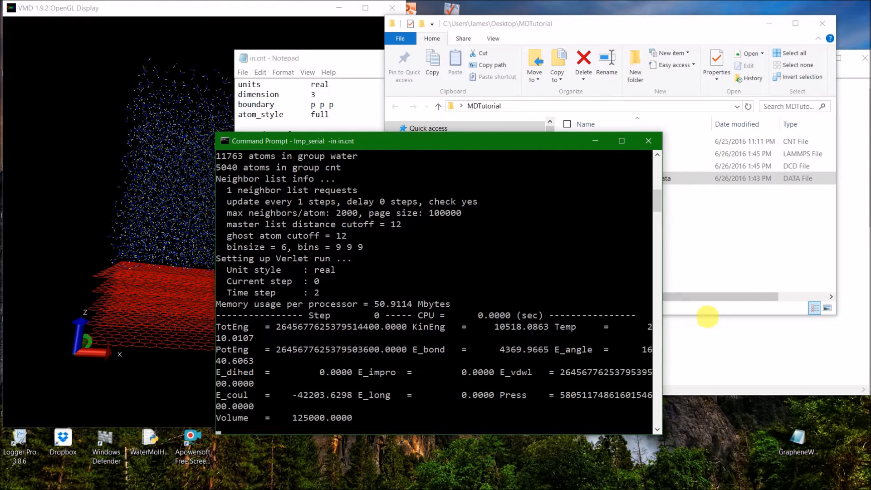
{"action": "left_click", "coordinate": [729, 360]}
{"action": "scroll", "coordinate": [443, 224], "scroll_direction": "down", "scroll_amount": 12}
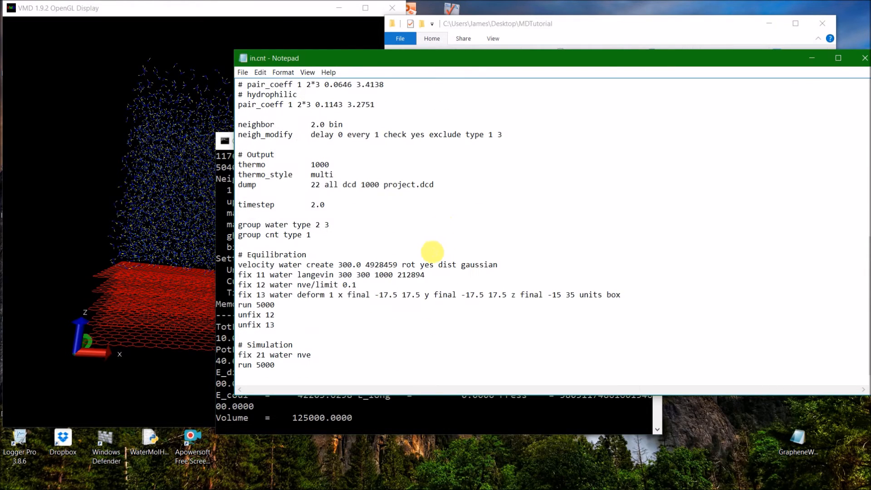
{"action": "left_click", "coordinate": [333, 417]}
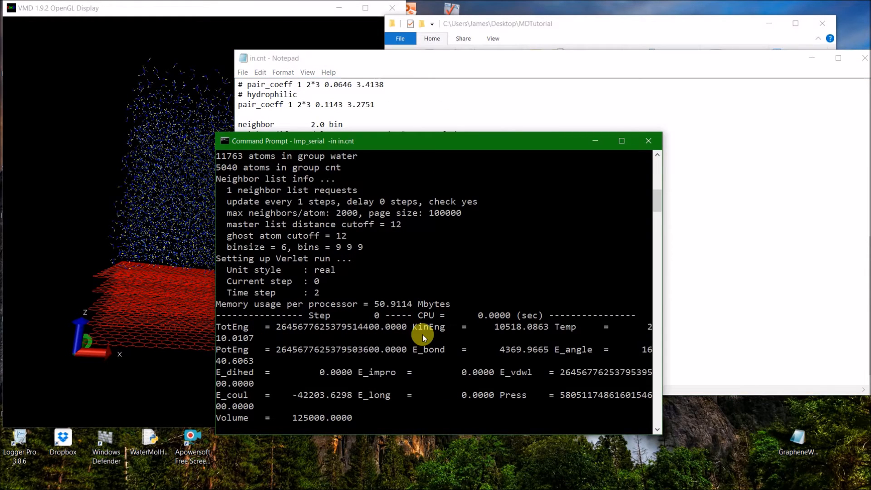
Interrupt the LAMMPS run and close the in.cnt script.
{"action": "key", "text": "ctrl+c"}
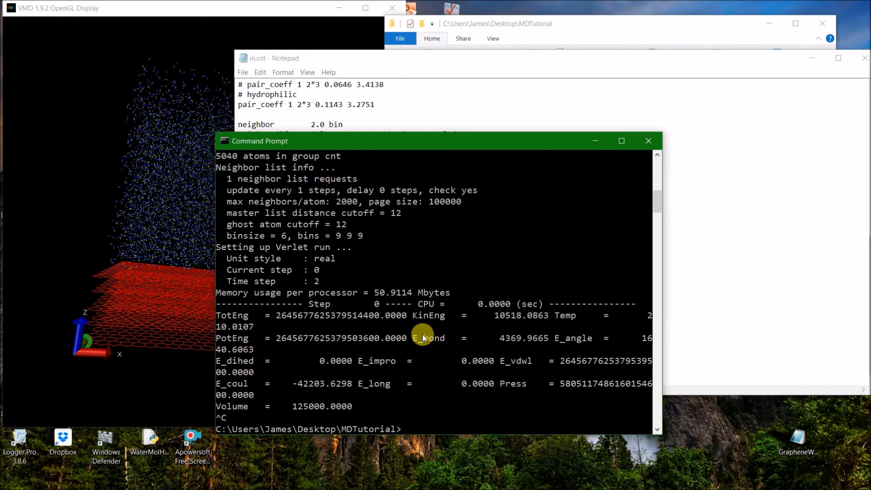
{"action": "left_click_drag", "start_coordinate": [745, 62], "coordinate": [557, 37]}
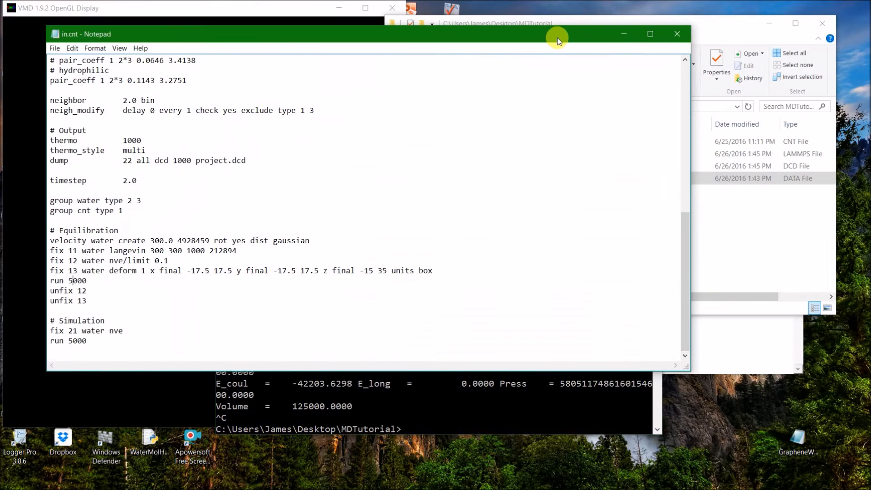
{"action": "left_click", "coordinate": [675, 36]}
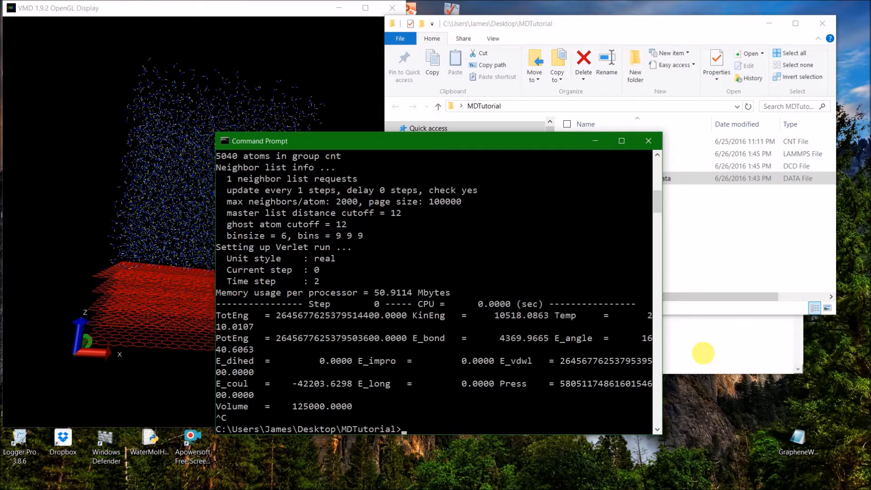
Close the MDTutorial folder window and arrange the VMD display, TkConsole and VMD Main windows in view.
{"action": "left_click", "coordinate": [704, 353]}
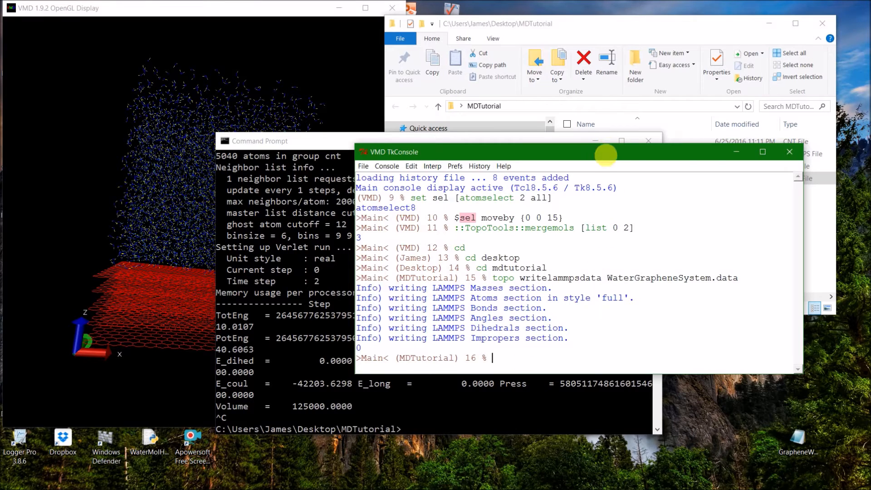
{"action": "left_click_drag", "start_coordinate": [337, 147], "coordinate": [290, 150]}
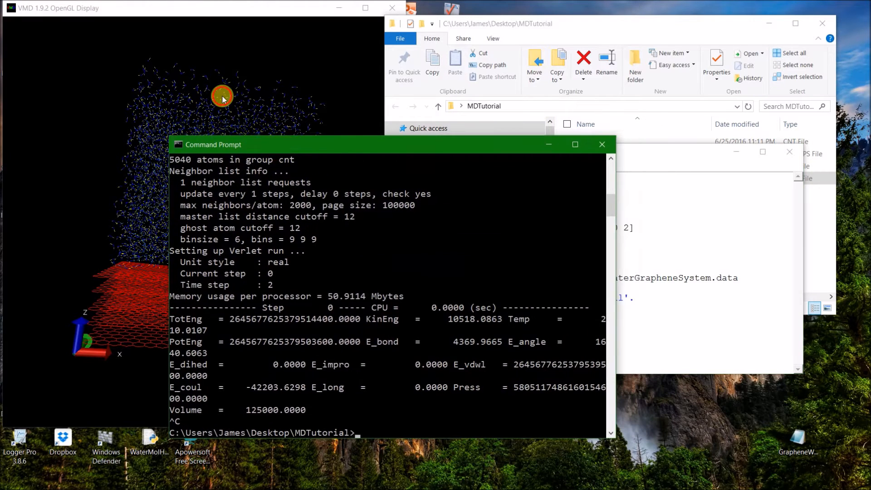
{"action": "left_click", "coordinate": [218, 98]}
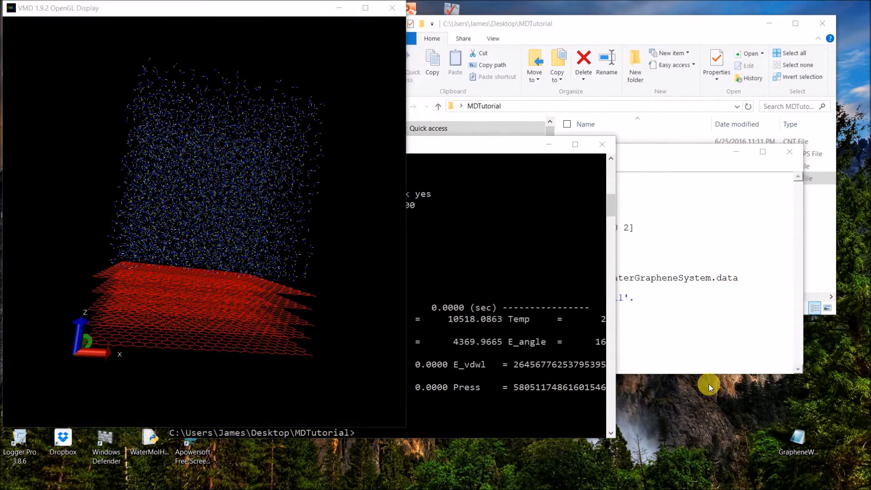
{"action": "left_click", "coordinate": [693, 360]}
{"action": "left_click", "coordinate": [652, 24]}
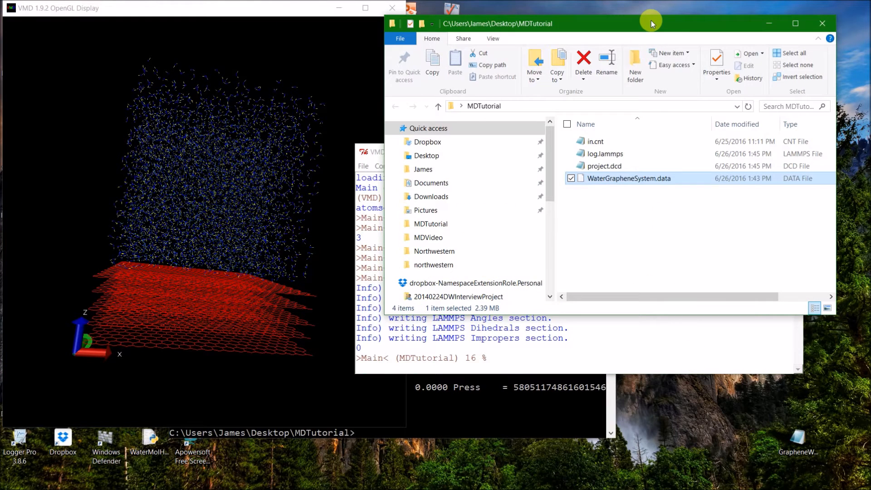
{"action": "left_click", "coordinate": [822, 23]}
{"action": "left_click_drag", "start_coordinate": [599, 40], "coordinate": [550, 42]}
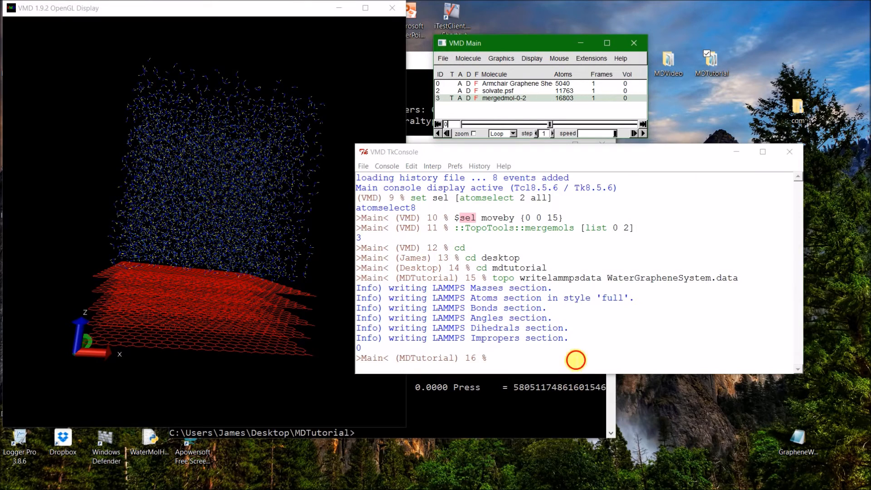
Change the TkConsole working directory to the Northwestern folder on the desktop.
{"action": "left_click", "coordinate": [576, 360]}
{"action": "type", "text": "cd"}
{"action": "key", "text": "Return"}
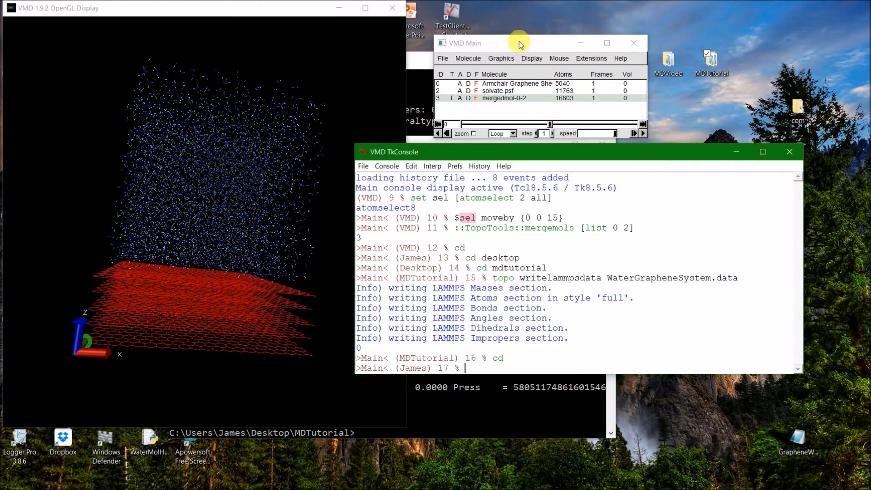
{"action": "type", "text": "cd desktop"}
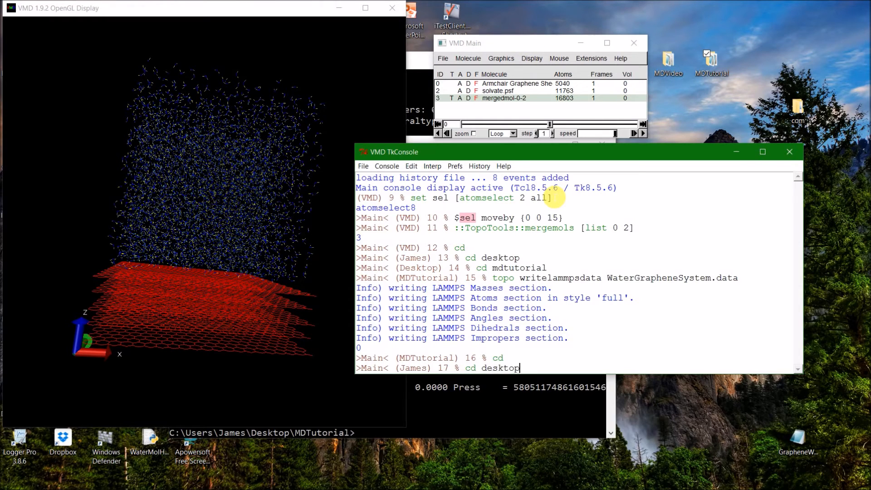
{"action": "key", "text": "Return"}
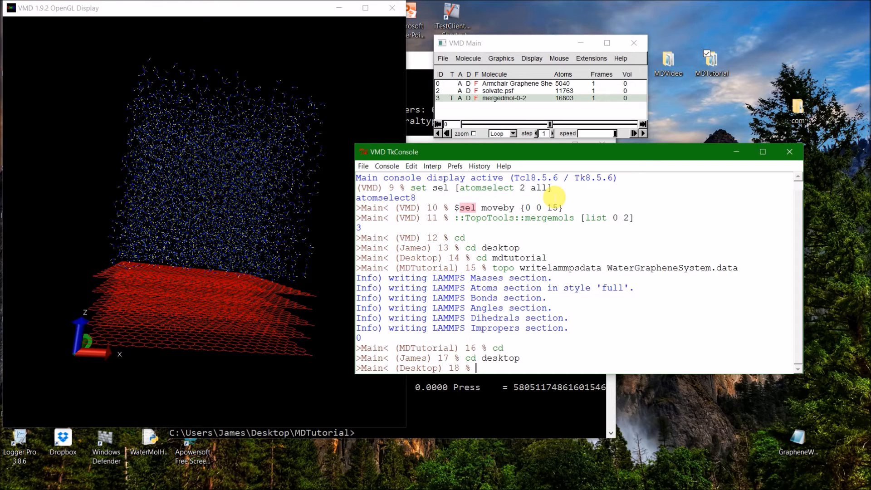
{"action": "type", "text": "cd Northwestern"}
{"action": "key", "text": "Return"}
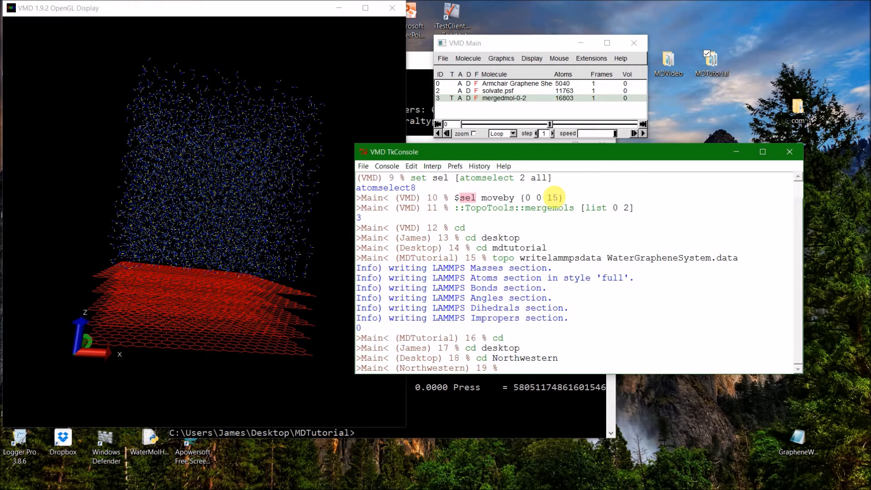
{"action": "left_click_drag", "start_coordinate": [489, 45], "coordinate": [446, 45]}
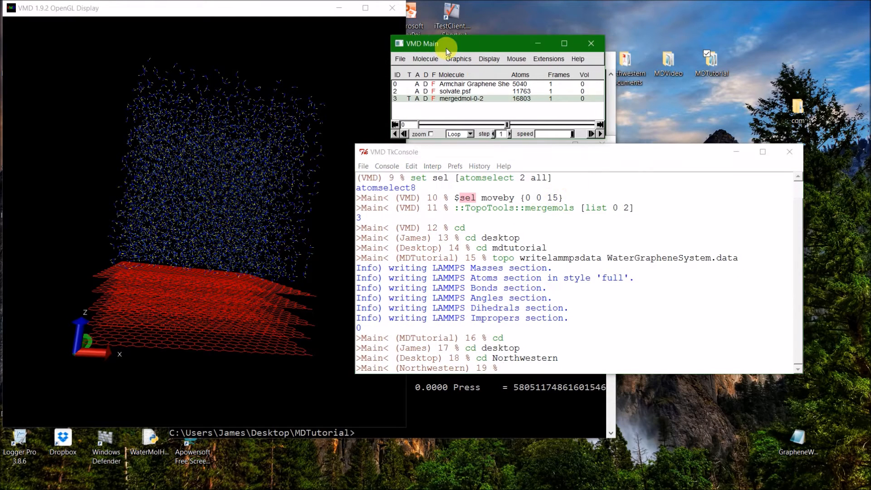
{"action": "double_click", "coordinate": [638, 78]}
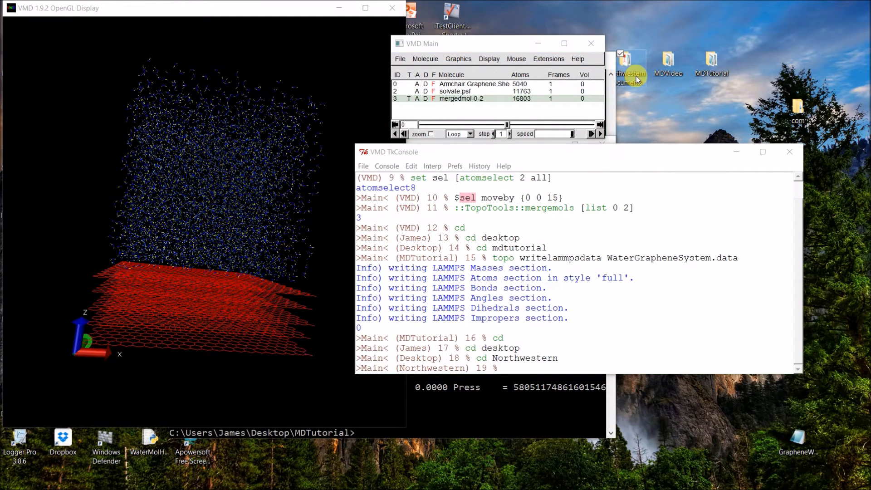
{"action": "left_click", "coordinate": [816, 24]}
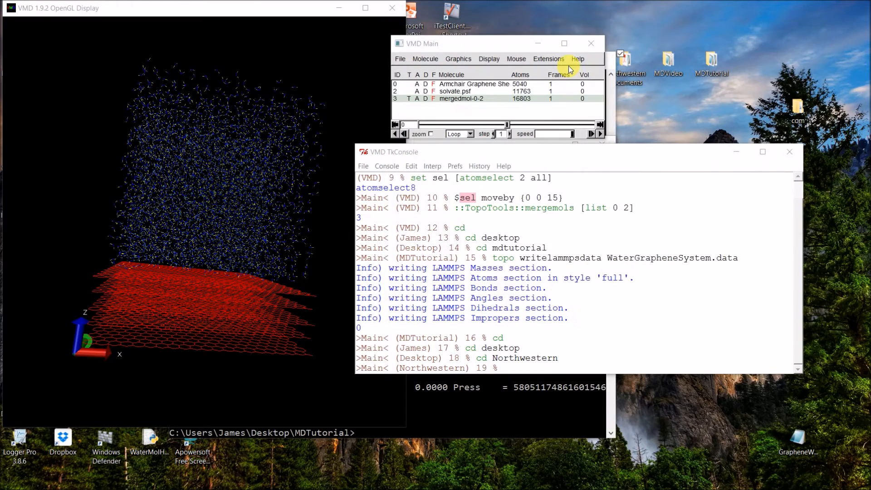
Move the VMD windows off the desktop icons, open the Northwestern folder, and return to the TkConsole.
{"action": "left_click_drag", "start_coordinate": [452, 50], "coordinate": [636, 69]}
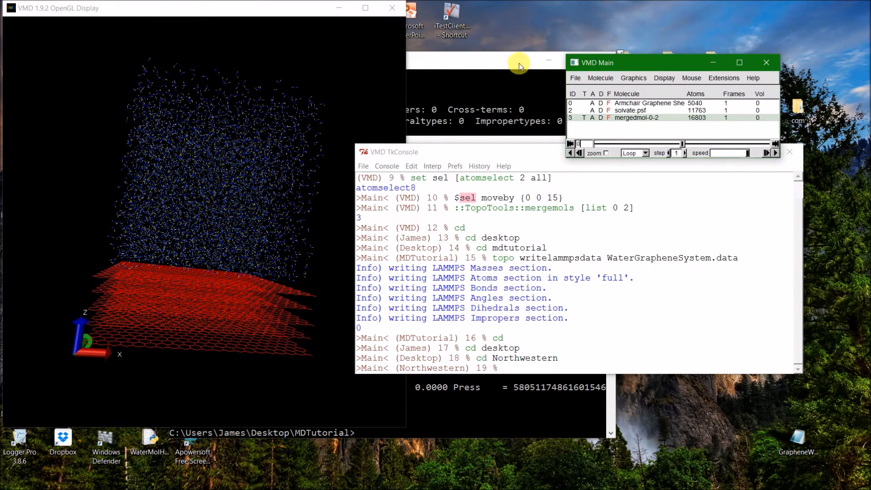
{"action": "left_click_drag", "start_coordinate": [519, 64], "coordinate": [460, 108]}
{"action": "left_click_drag", "start_coordinate": [622, 63], "coordinate": [660, 59]}
{"action": "left_click", "coordinate": [574, 66]}
{"action": "double_click", "coordinate": [574, 67]}
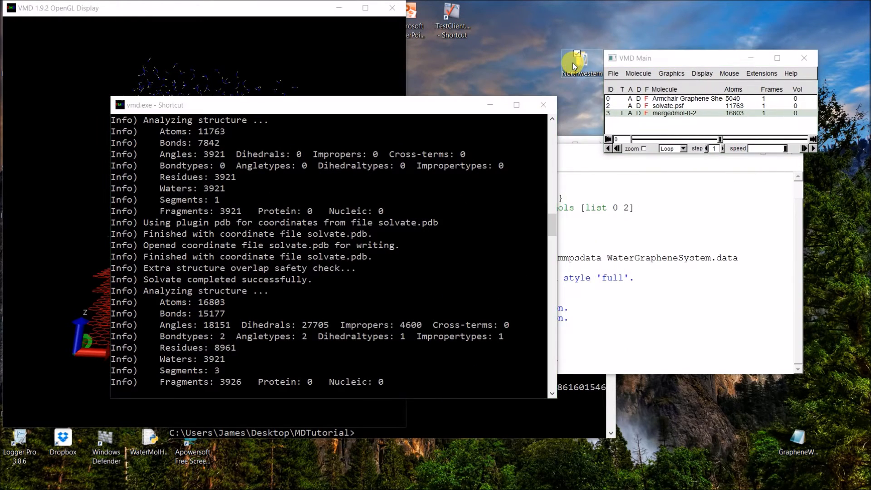
{"action": "left_click", "coordinate": [712, 140]}
{"action": "left_click", "coordinate": [652, 348]}
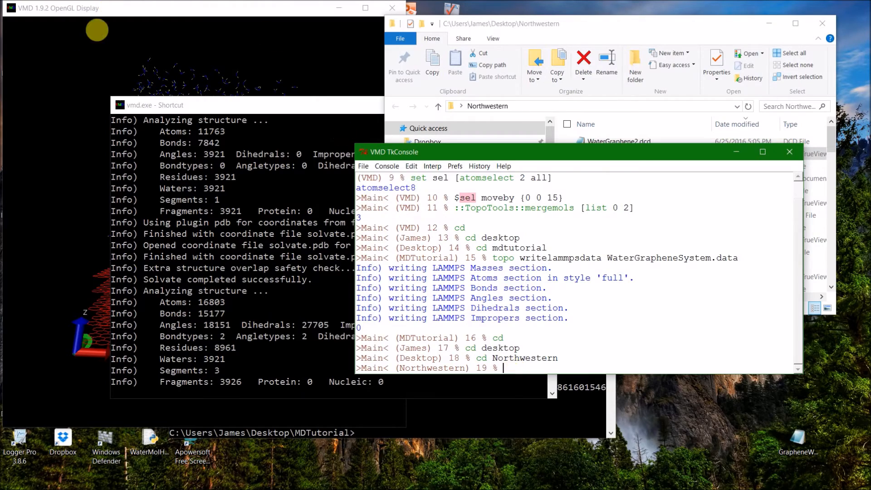
Rotate the molecular display to look down on the graphene and water, and bring the TkConsole over it.
{"action": "left_click", "coordinate": [116, 75]}
{"action": "left_click_drag", "start_coordinate": [116, 74], "coordinate": [352, 296]}
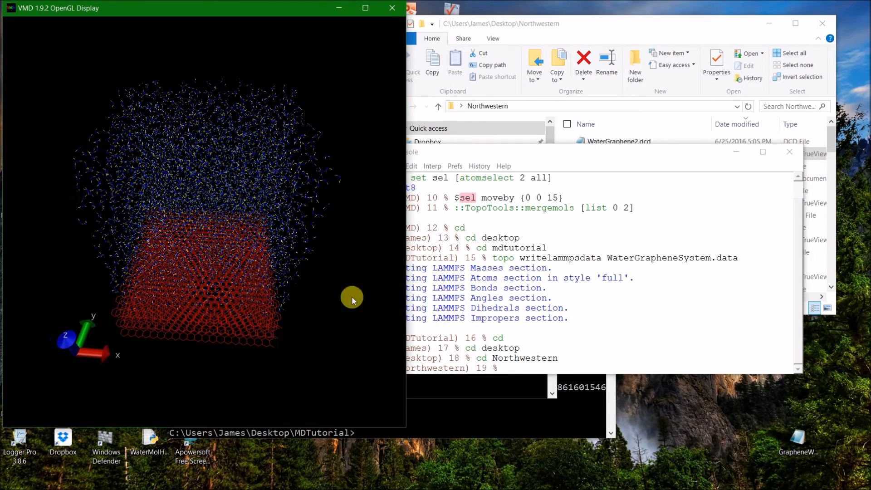
{"action": "left_click", "coordinate": [593, 368]}
{"action": "left_click_drag", "start_coordinate": [574, 166], "coordinate": [510, 152]}
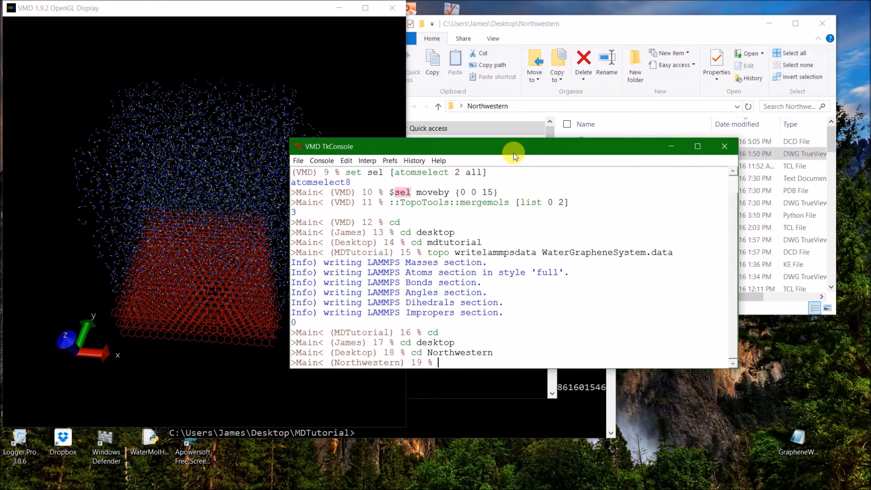
Return the TkConsole working directory to the home folder with cd.
{"action": "left_click_drag", "start_coordinate": [482, 253], "coordinate": [692, 258]}
{"action": "left_click", "coordinate": [691, 258]}
{"action": "left_click", "coordinate": [543, 363]}
{"action": "type", "text": "cd"}
{"action": "key", "text": "Return"}
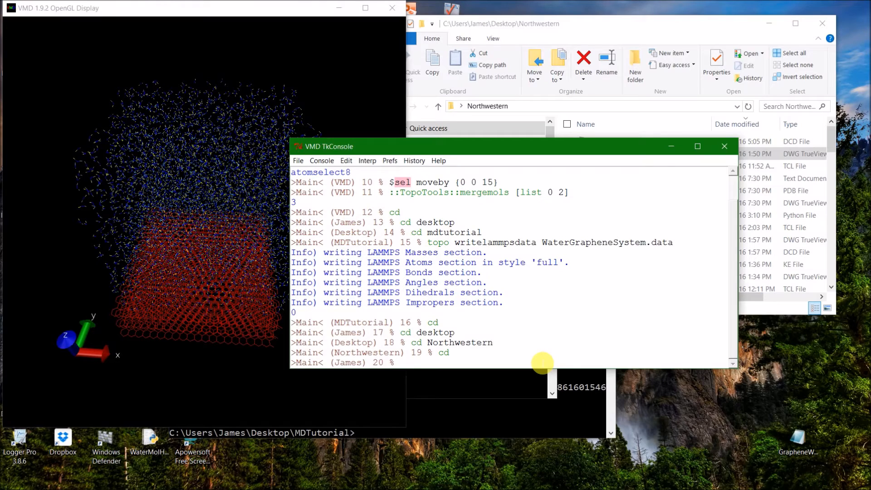
Change the TkConsole working directory to the MDTutorial folder on the desktop.
{"action": "type", "text": "cd desktop"}
{"action": "key", "text": "Return"}
{"action": "type", "text": "cd mdtuto"}
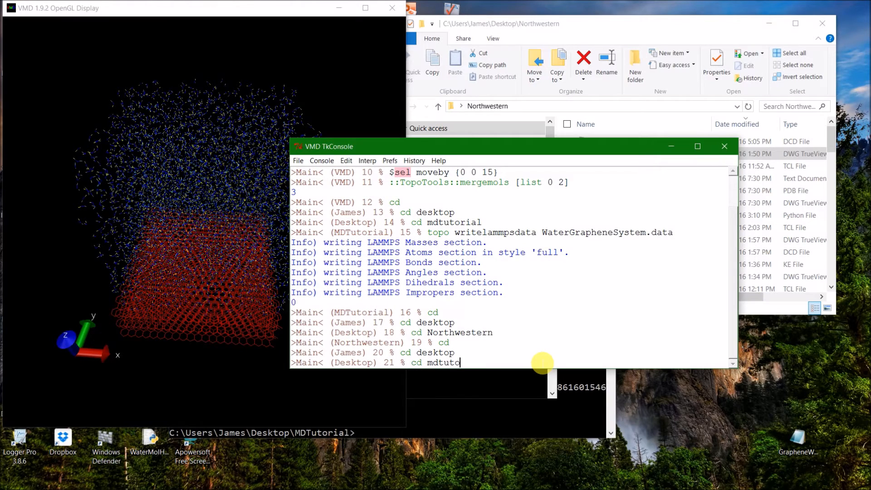
{"action": "key", "text": "Tab"}
{"action": "key", "text": "Return"}
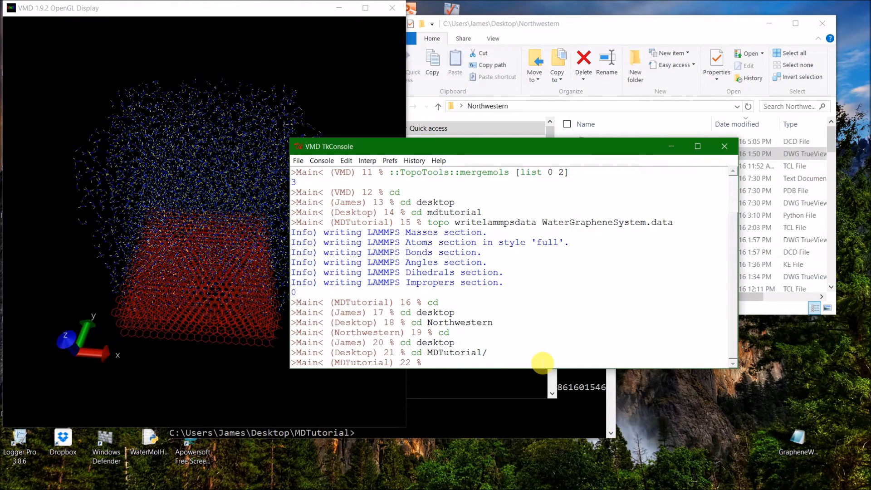
Read the LAMMPS data file back in with topo readlammpsdata WaterGrapheneSystem.data, reusing the earlier write command.
{"action": "key", "text": "Up"}
{"action": "key", "text": "Up"}
{"action": "key", "text": "Up"}
{"action": "key", "text": "Up"}
{"action": "key", "text": "Up"}
{"action": "key", "text": "Up"}
{"action": "key", "text": "Up"}
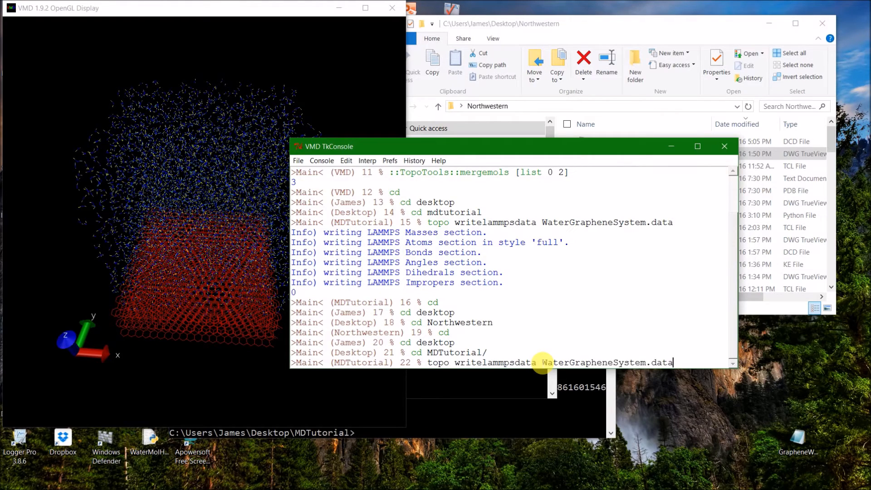
{"action": "left_click_drag", "start_coordinate": [481, 363], "coordinate": [455, 363]}
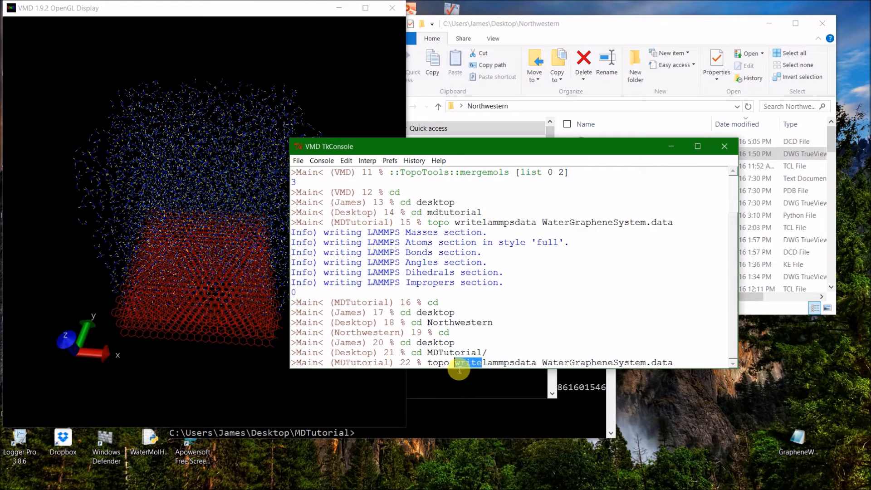
{"action": "type", "text": "read"}
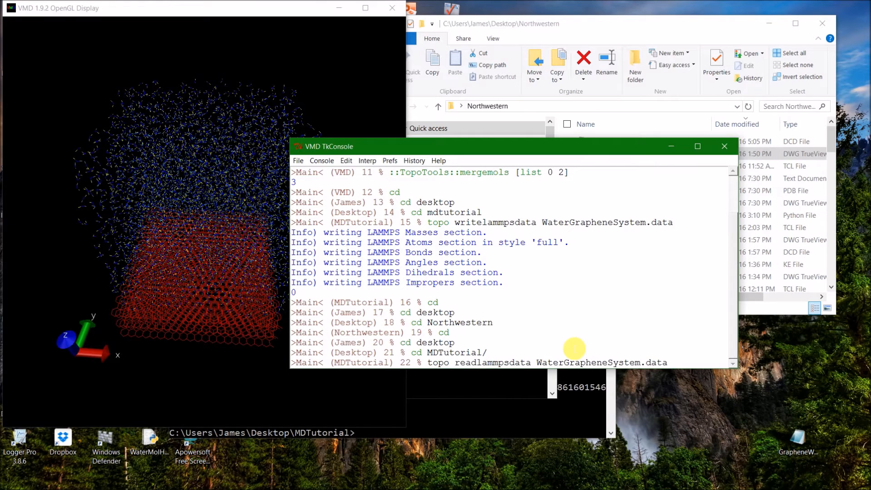
{"action": "key", "text": "Return"}
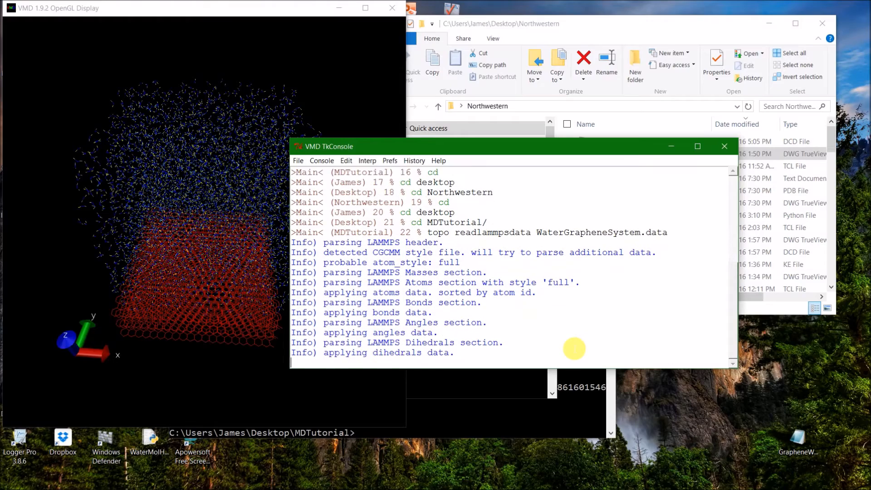
Delete the Armchair Graphene Sheet, solvate.psf and mergedmol-0-2 molecules, keeping only the WaterGrapheneSystem molecule.
{"action": "left_click_drag", "start_coordinate": [151, 265], "coordinate": [111, 173]}
{"action": "mouse_move", "coordinate": [554, 486]}
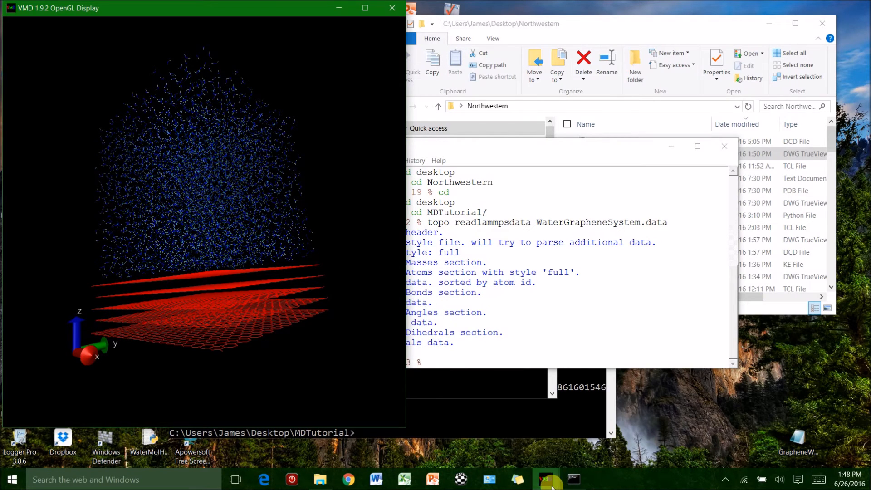
{"action": "left_click", "coordinate": [587, 437]}
{"action": "left_click", "coordinate": [698, 98]}
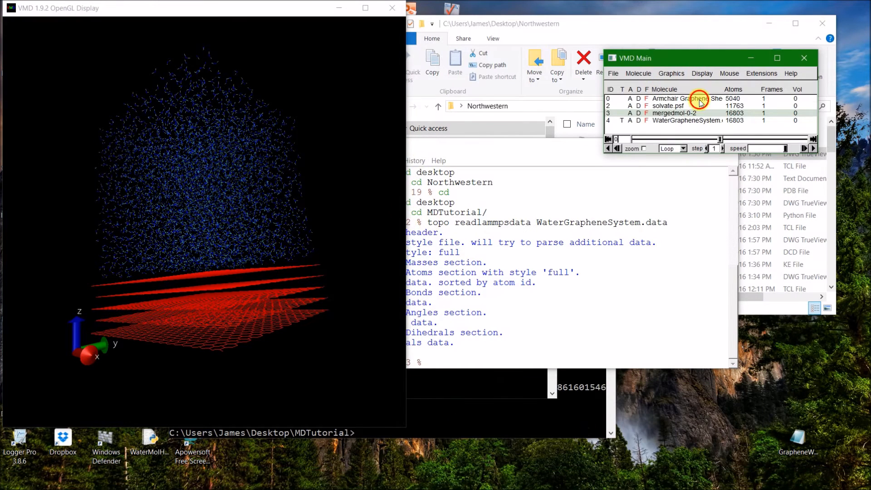
{"action": "left_click", "coordinate": [696, 112], "text": "shift"}
{"action": "right_click", "coordinate": [696, 113]}
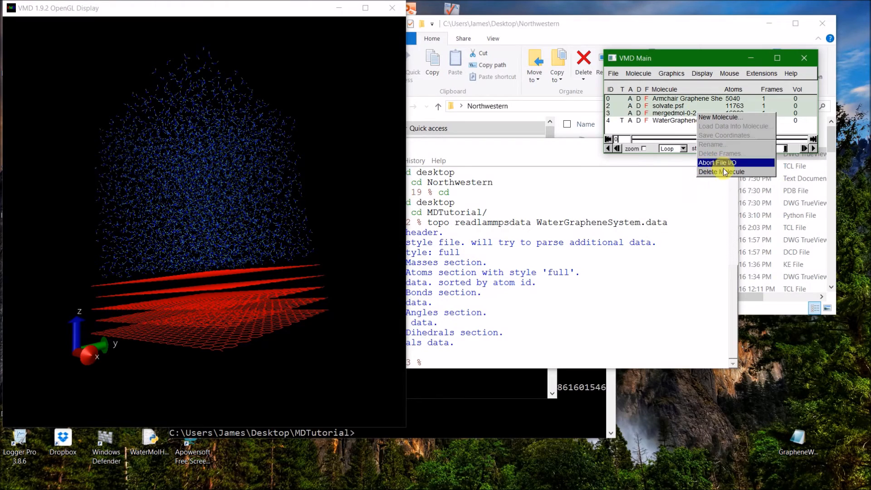
{"action": "left_click", "coordinate": [719, 172]}
Write the structure file from the TkConsole with animate write psf WaterGrapheneSystem.psf.
{"action": "left_click", "coordinate": [501, 366]}
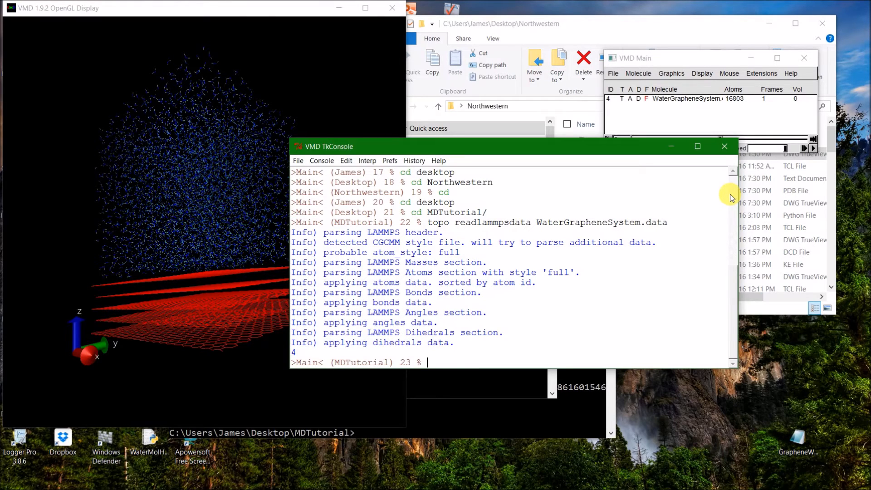
{"action": "type", "text": "animate write psf WaterGrapheneSyystem."}
{"action": "key", "text": "BackSpace"}
{"action": "key", "text": "BackSpace"}
{"action": "key", "text": "BackSpace"}
{"action": "key", "text": "BackSpace"}
{"action": "key", "text": "BackSpace"}
{"action": "key", "text": "BackSpace"}
{"action": "key", "text": "BackSpace"}
{"action": "type", "text": "ystem.psf"}
{"action": "key", "text": "Return"}
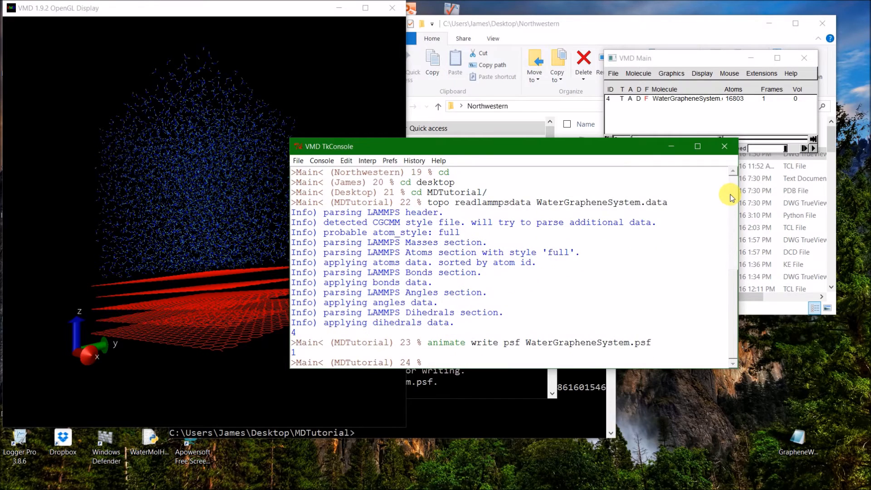
Move the windows off the desktop icons, open the MDTutorial folder, and locate WaterGrapheneSystem.psf in it.
{"action": "mouse_move", "coordinate": [789, 489]}
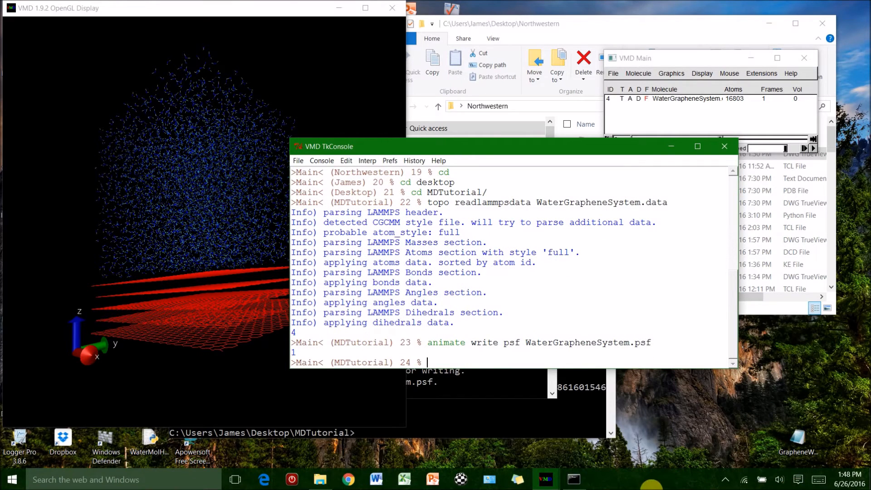
{"action": "left_click", "coordinate": [319, 480]}
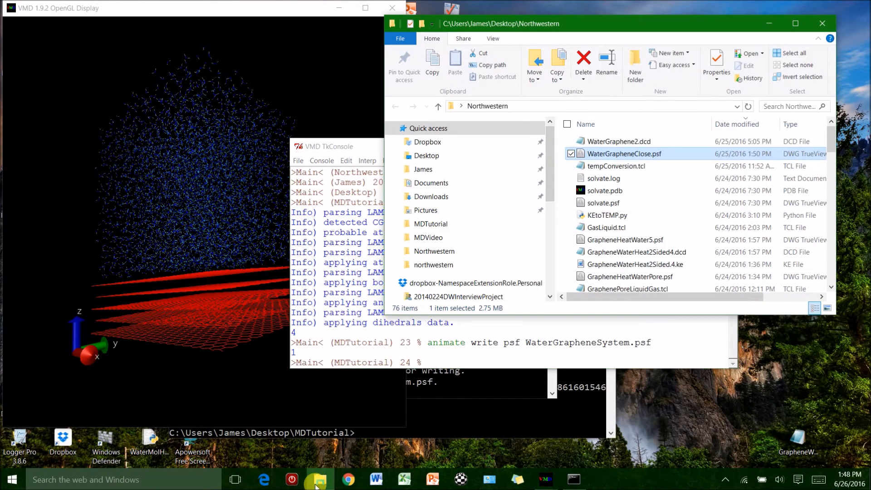
{"action": "left_click_drag", "start_coordinate": [667, 30], "coordinate": [413, 45]}
{"action": "left_click_drag", "start_coordinate": [676, 65], "coordinate": [408, 85]}
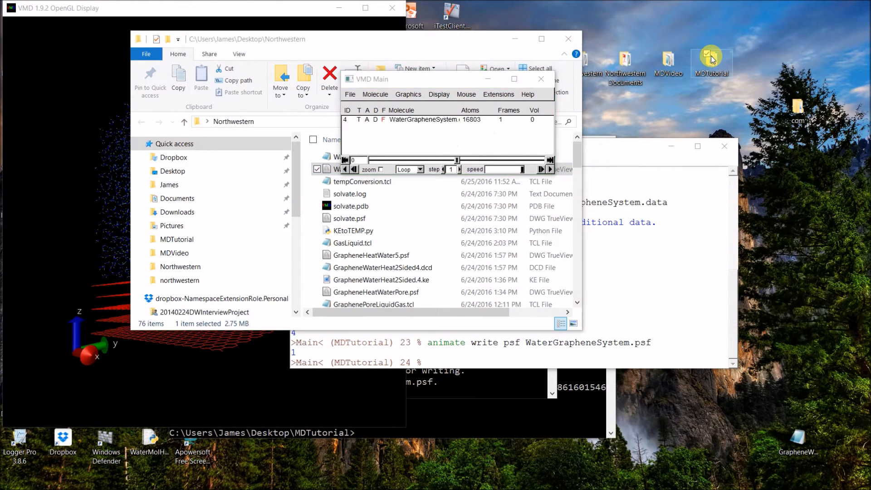
{"action": "double_click", "coordinate": [711, 59]}
{"action": "left_click", "coordinate": [380, 222]}
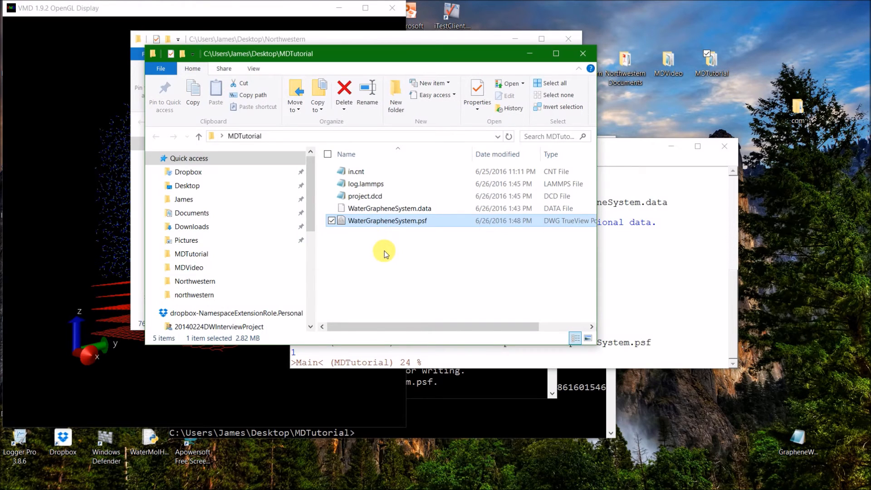
Examine the contents of project.dcd in Notepad, check its file details, and close both Notepad and the MDTutorial folder.
{"action": "left_click", "coordinate": [378, 197]}
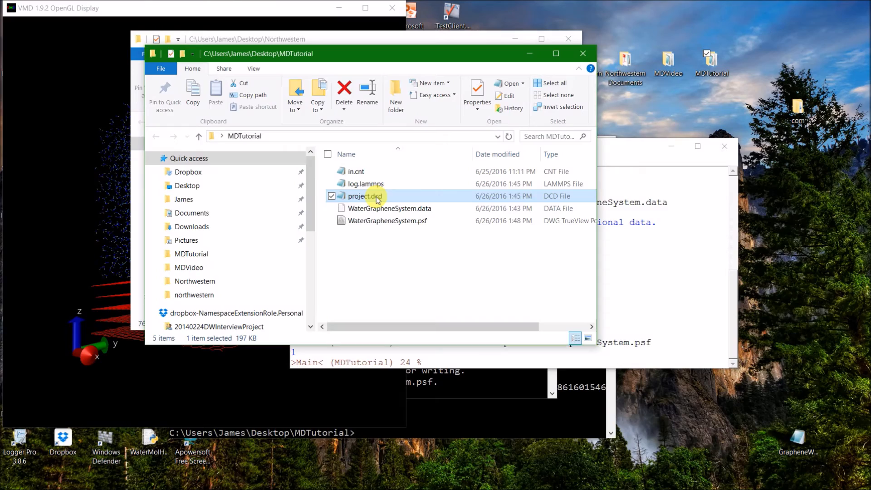
{"action": "double_click", "coordinate": [377, 197]}
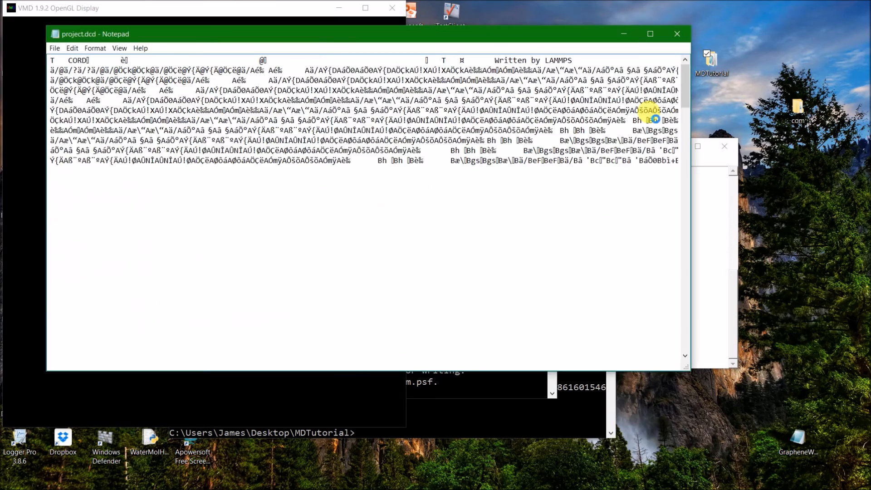
{"action": "scroll", "coordinate": [690, 59], "scroll_direction": "down", "scroll_amount": 10}
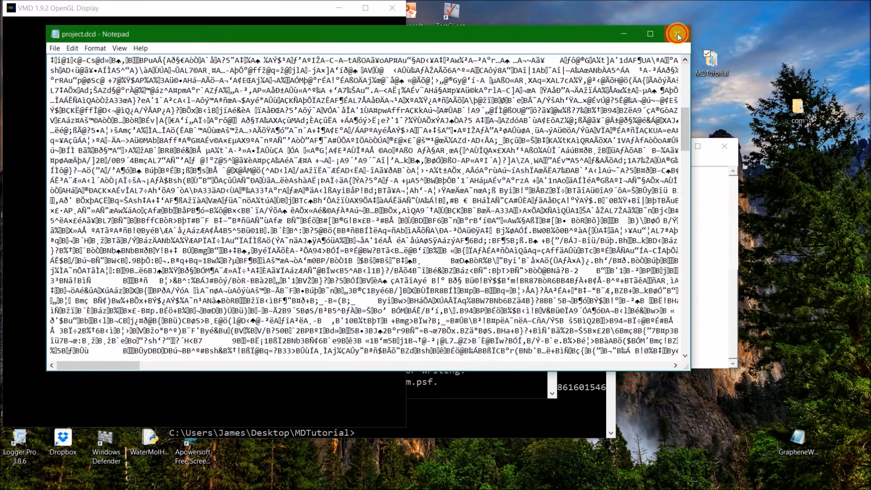
{"action": "left_click", "coordinate": [678, 34]}
{"action": "left_click_drag", "start_coordinate": [711, 210], "coordinate": [686, 209]}
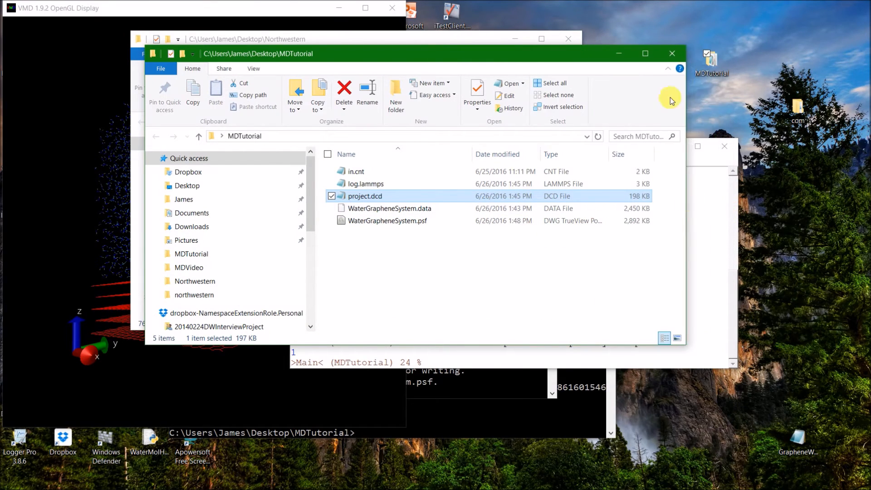
{"action": "left_click", "coordinate": [671, 54]}
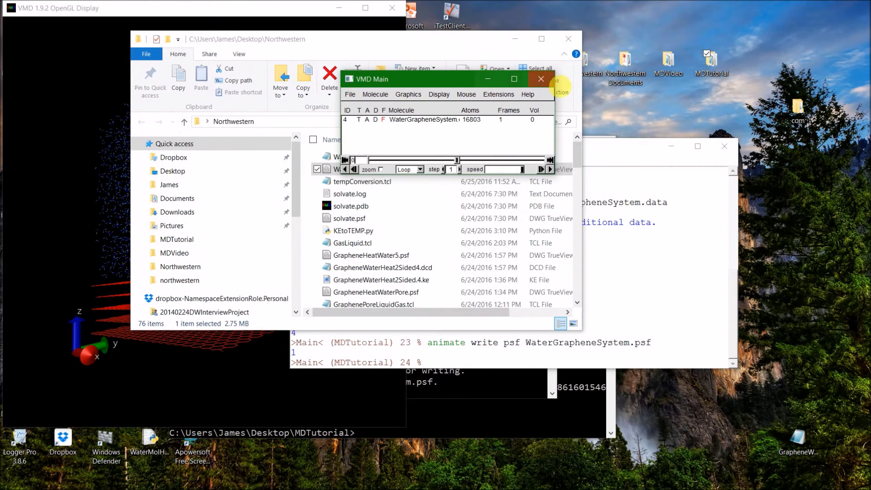
Change the TkConsole working directory to the northwestern folder on the desktop.
{"action": "left_click", "coordinate": [574, 359]}
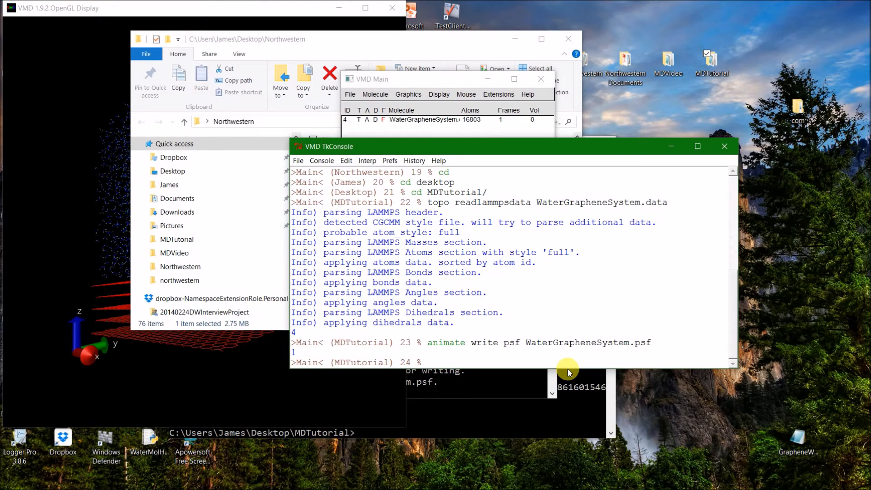
{"action": "type", "text": "cd"}
{"action": "key", "text": "Return"}
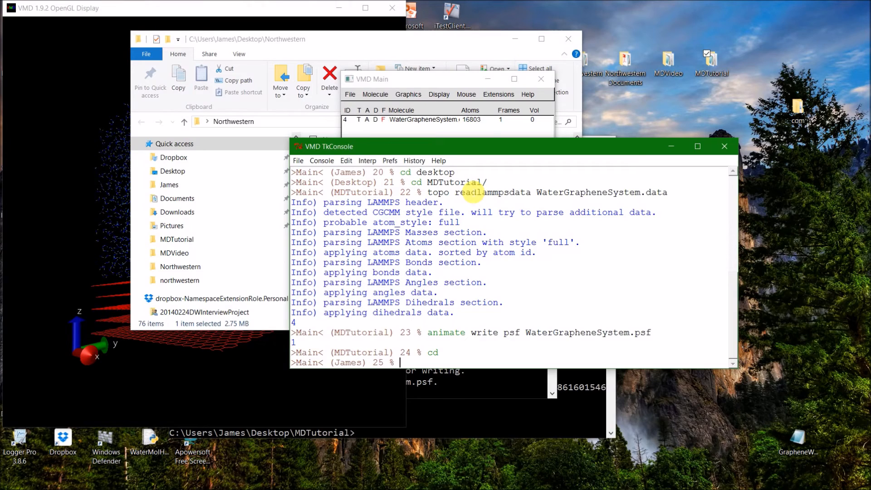
{"action": "key", "text": "Return"}
{"action": "type", "text": "cd"}
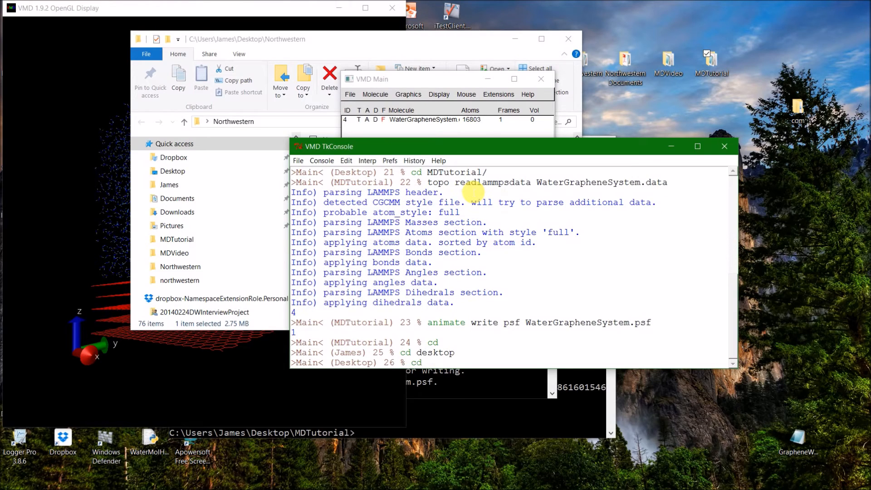
{"action": "type", "text": " northwestern"}
{"action": "key", "text": "Return"}
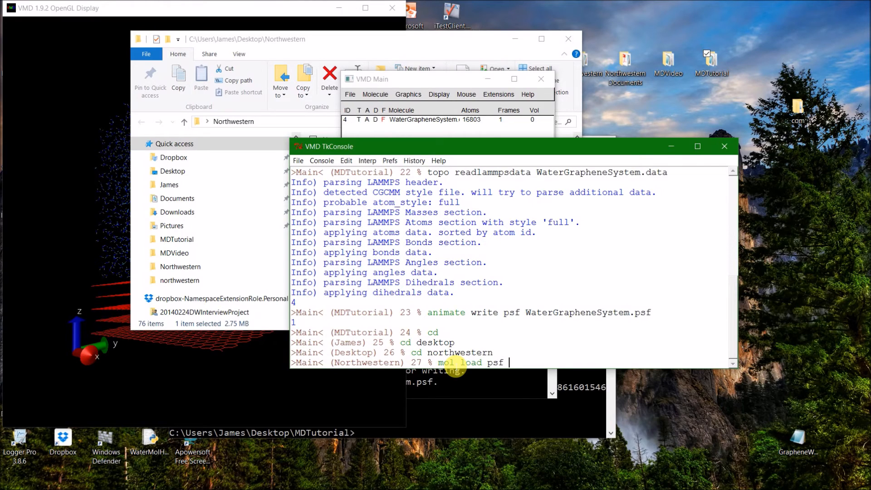
Load the finished trajectory with mol load psf WaterGrapheneClose.psf dcd WaterGraphene2.dcd, checking the file names in the Northwestern folder.
{"action": "left_click", "coordinate": [317, 39]}
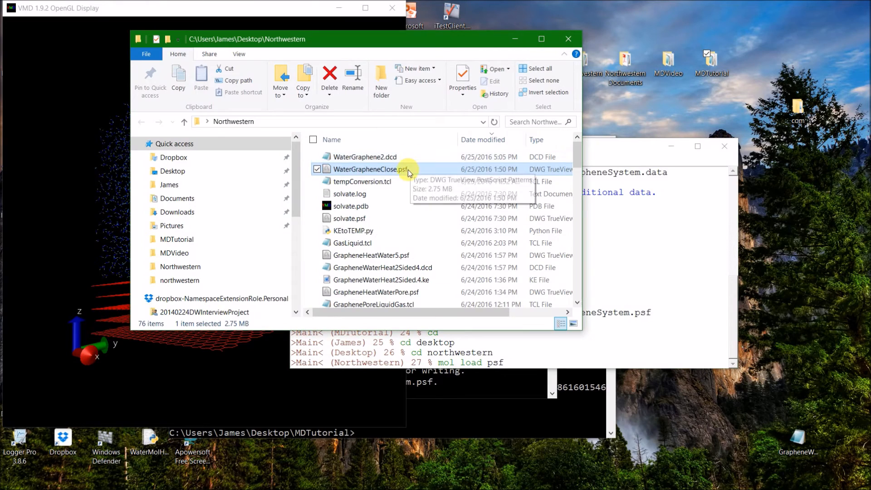
{"action": "left_click", "coordinate": [529, 370]}
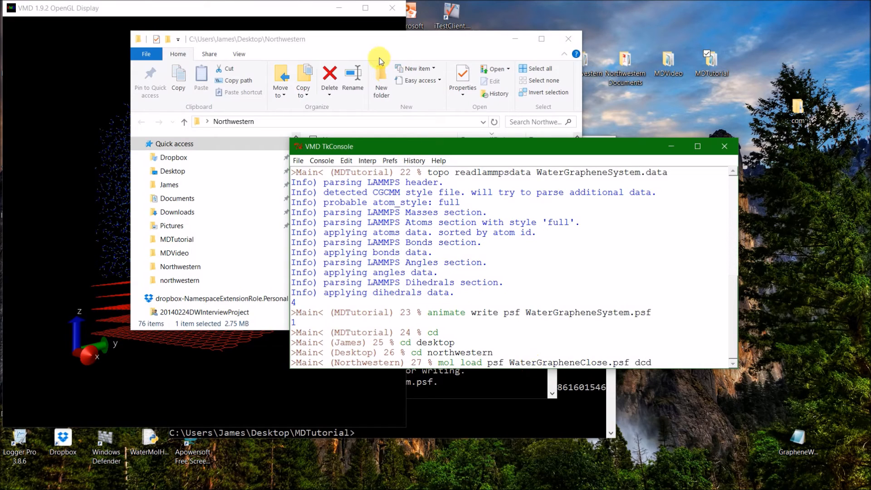
{"action": "left_click", "coordinate": [381, 39]}
{"action": "left_click", "coordinate": [686, 366]}
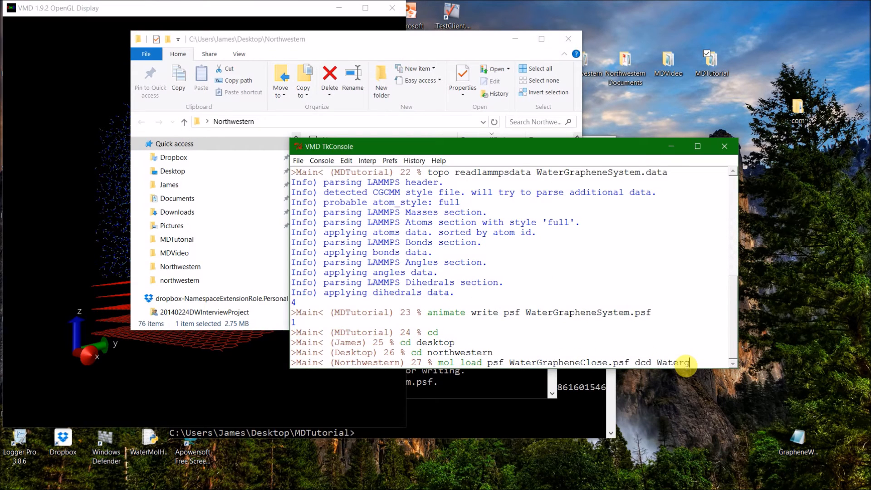
{"action": "type", "text": "2.d"}
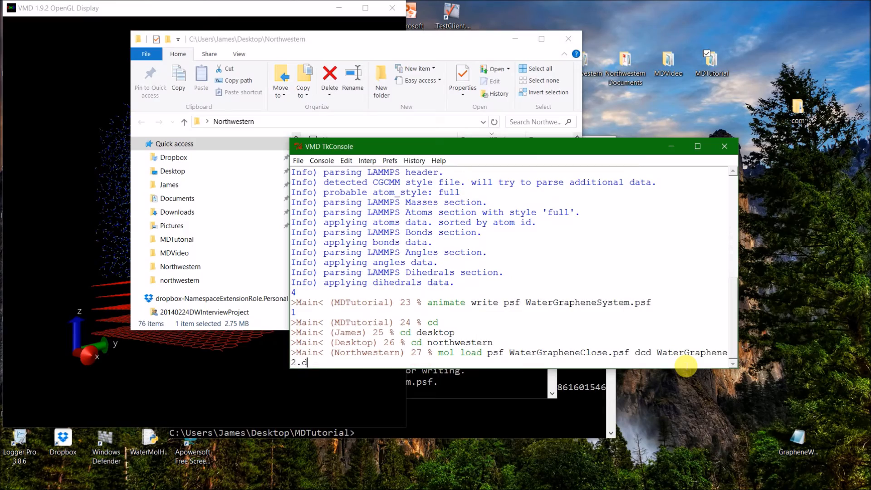
{"action": "type", "text": "cd"}
{"action": "key", "text": "Return"}
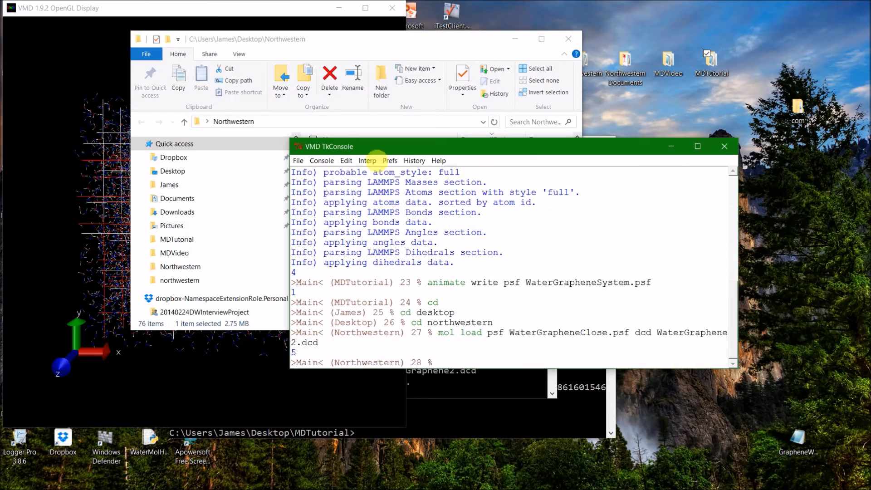
Delete the WaterGrapheneSystem molecule so that only the loaded WaterGrapheneClose trajectory remains.
{"action": "left_click", "coordinate": [47, 186]}
{"action": "left_click_drag", "start_coordinate": [192, 318], "coordinate": [181, 235]}
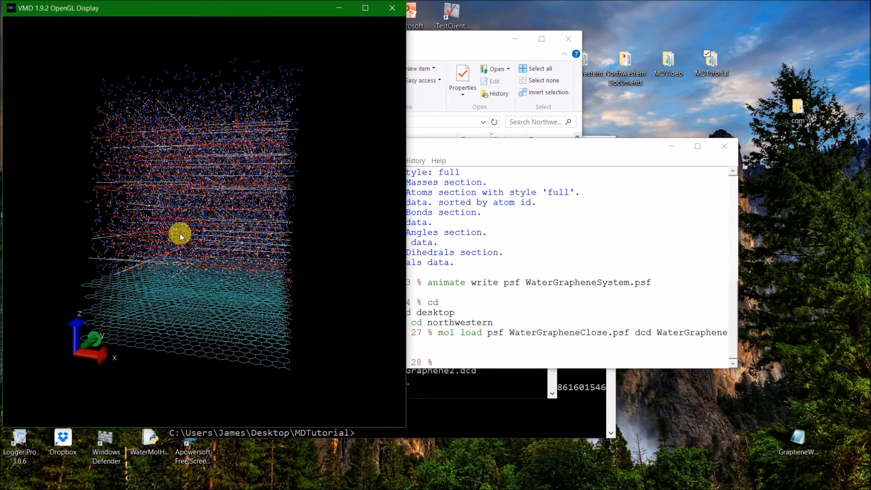
{"action": "mouse_move", "coordinate": [551, 480]}
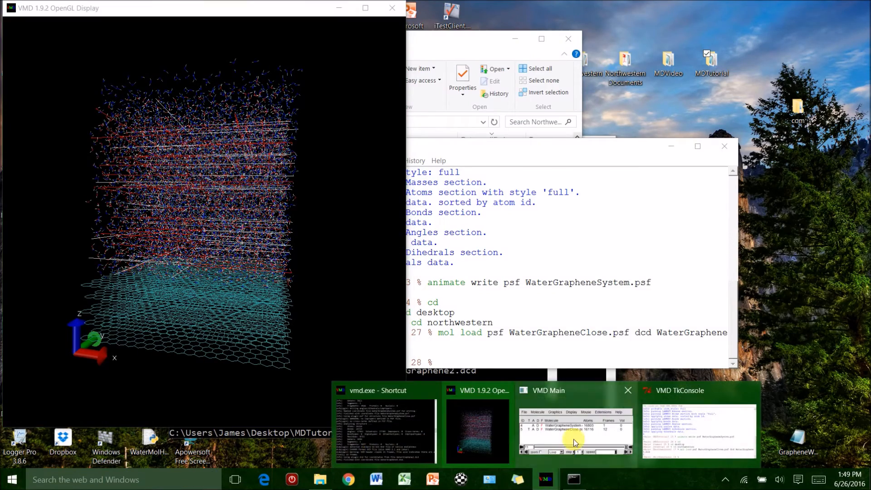
{"action": "left_click", "coordinate": [551, 415]}
{"action": "right_click", "coordinate": [389, 120]}
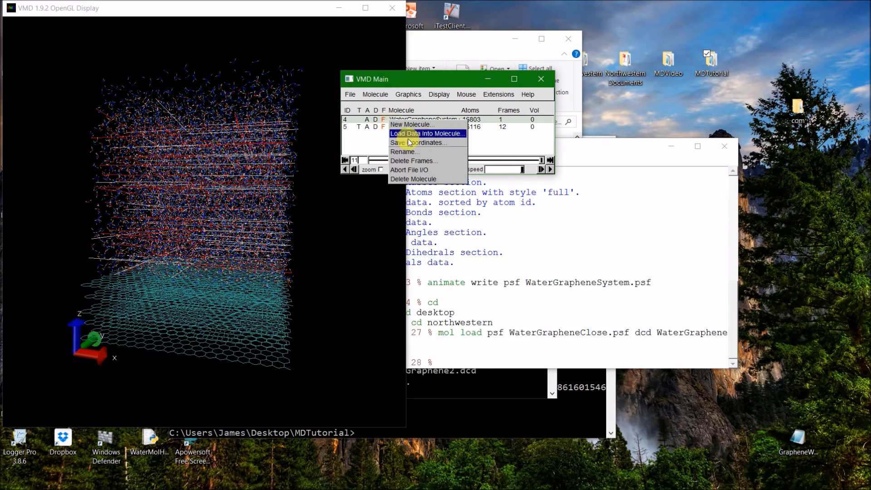
{"action": "left_click", "coordinate": [408, 180]}
Rotate the molecular display to a side view of the water above the graphene, and move VMD Main clear of it.
{"action": "left_click", "coordinate": [213, 232]}
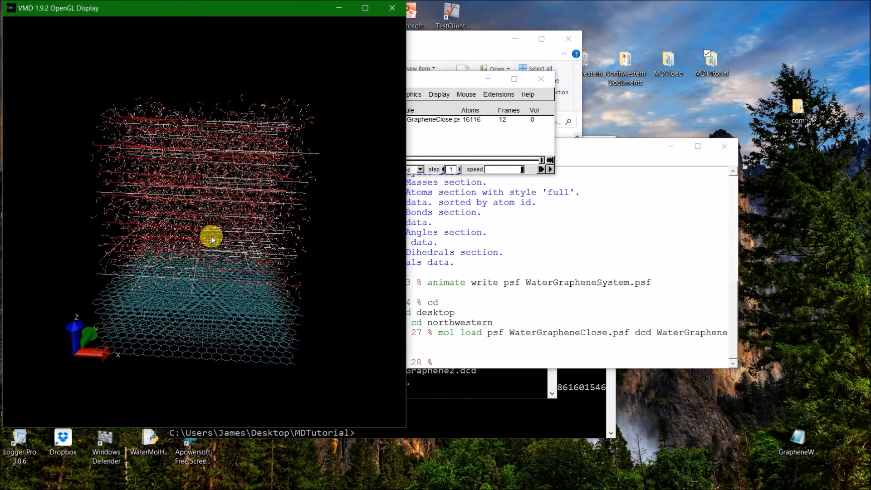
{"action": "mouse_move", "coordinate": [216, 234]}
{"action": "left_mouse_down"}
{"action": "mouse_move", "coordinate": [203, 230]}
{"action": "mouse_move", "coordinate": [210, 219]}
{"action": "left_mouse_up"}
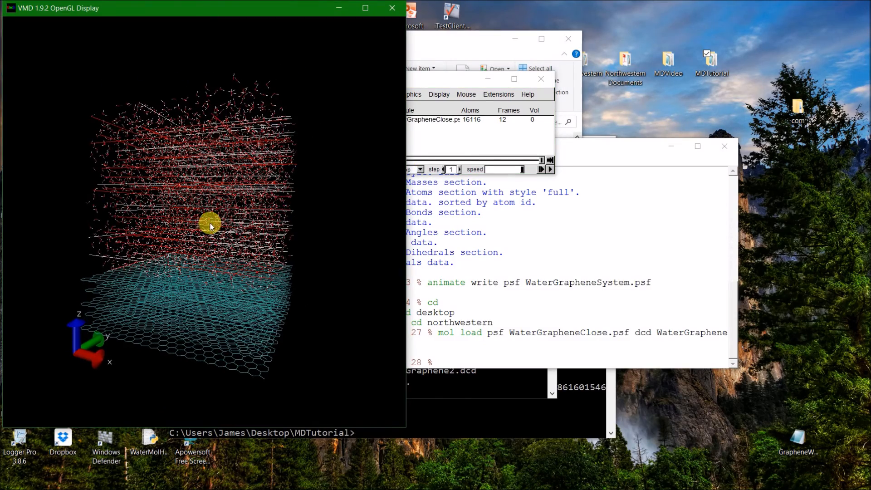
{"action": "left_click_drag", "start_coordinate": [429, 83], "coordinate": [567, 85]}
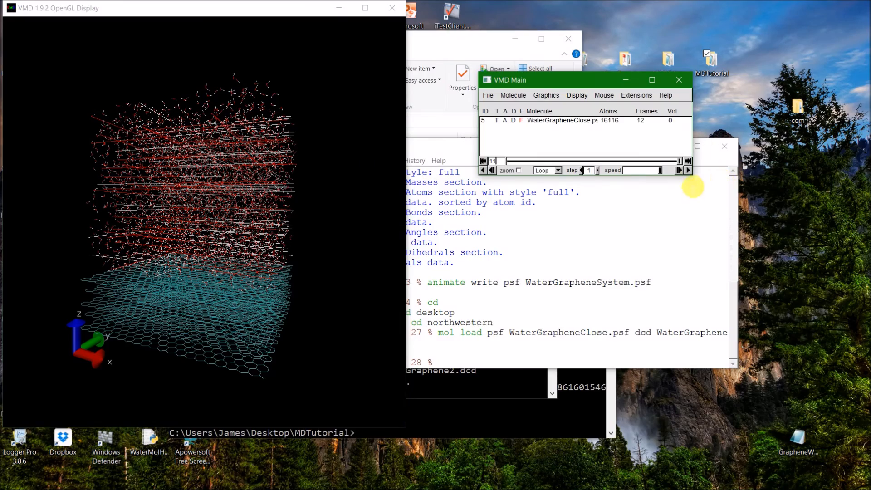
Play the WaterGrapheneClose trajectory forward while turning the system to face along the x axis, and reduce the animation speed to under half.
{"action": "left_click", "coordinate": [689, 172]}
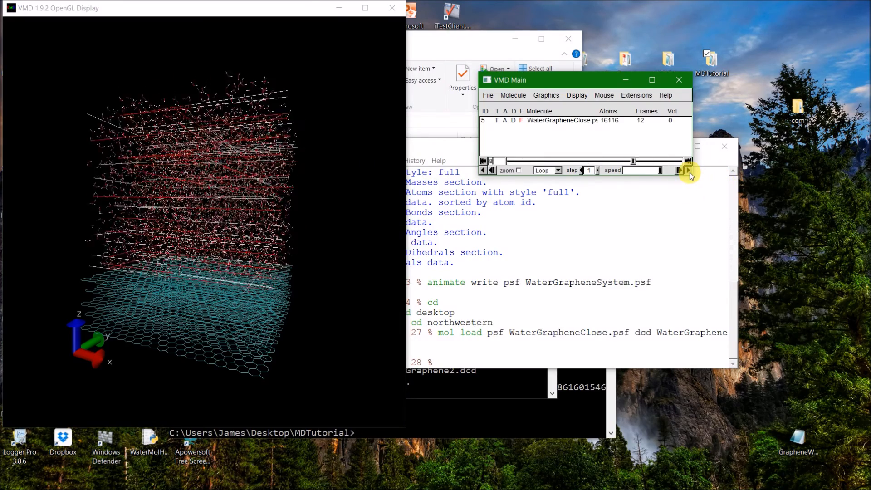
{"action": "left_click_drag", "start_coordinate": [131, 286], "coordinate": [244, 278]}
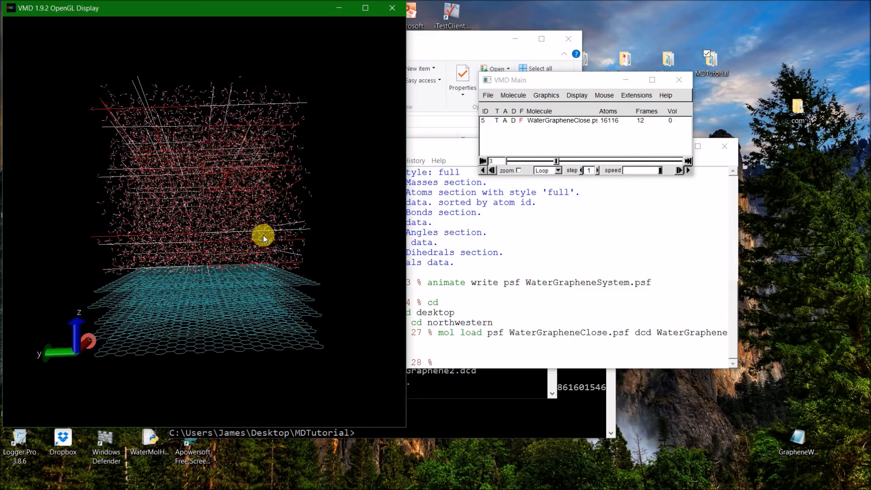
{"action": "left_click", "coordinate": [688, 170]}
{"action": "left_click_drag", "start_coordinate": [661, 171], "coordinate": [630, 181]}
{"action": "left_click", "coordinate": [689, 171]}
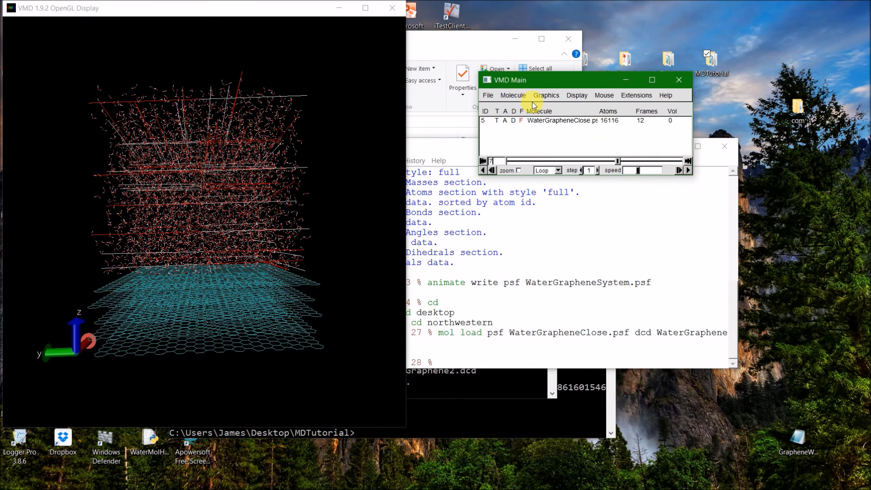
Set the drawing method of WaterGrapheneClose.psf to VDW for all atoms, and close the Graphical Representations window.
{"action": "left_click", "coordinate": [546, 96]}
{"action": "left_click", "coordinate": [547, 108]}
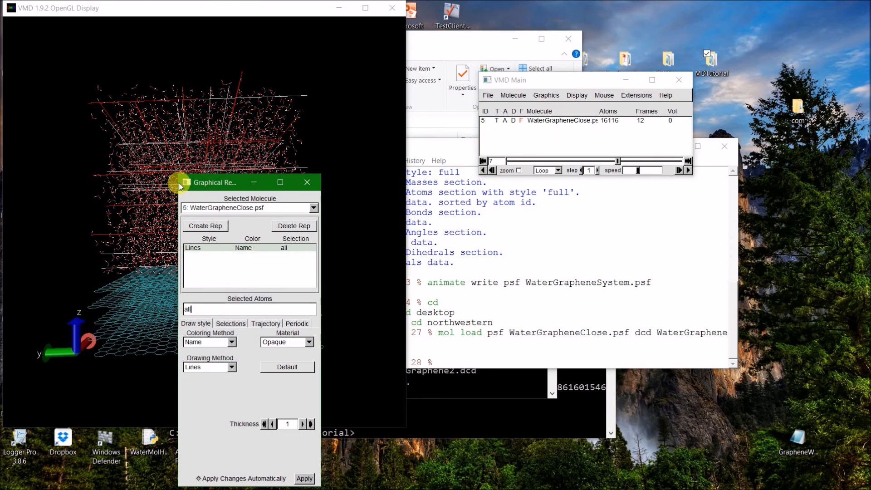
{"action": "left_click_drag", "start_coordinate": [203, 188], "coordinate": [443, 82]}
{"action": "left_click", "coordinate": [471, 236]}
{"action": "left_click", "coordinate": [477, 263]}
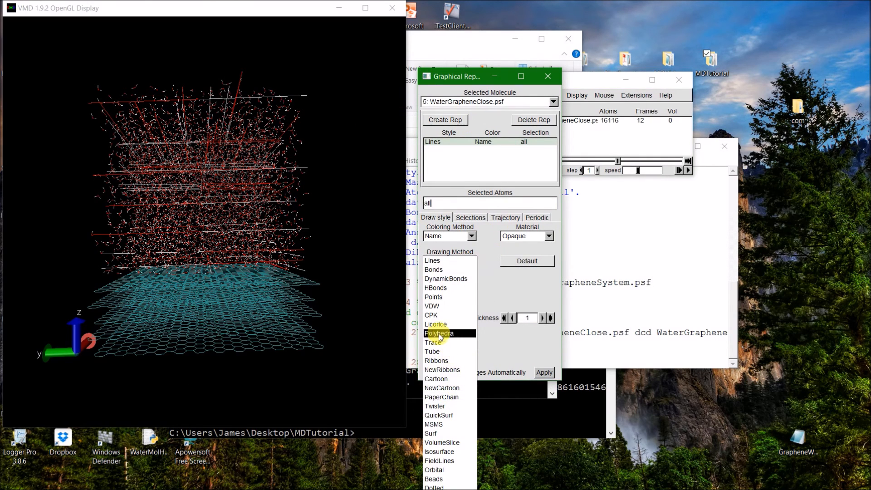
{"action": "left_click", "coordinate": [439, 306]}
{"action": "left_click", "coordinate": [542, 373]}
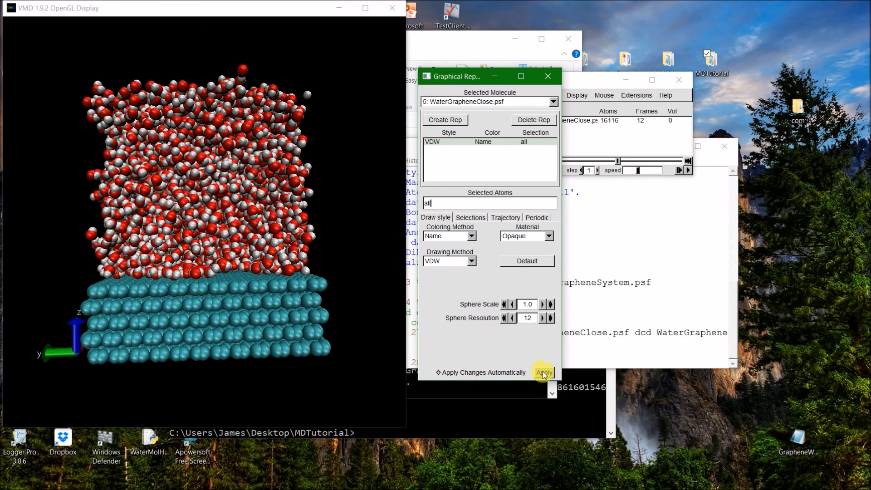
{"action": "left_click", "coordinate": [548, 76]}
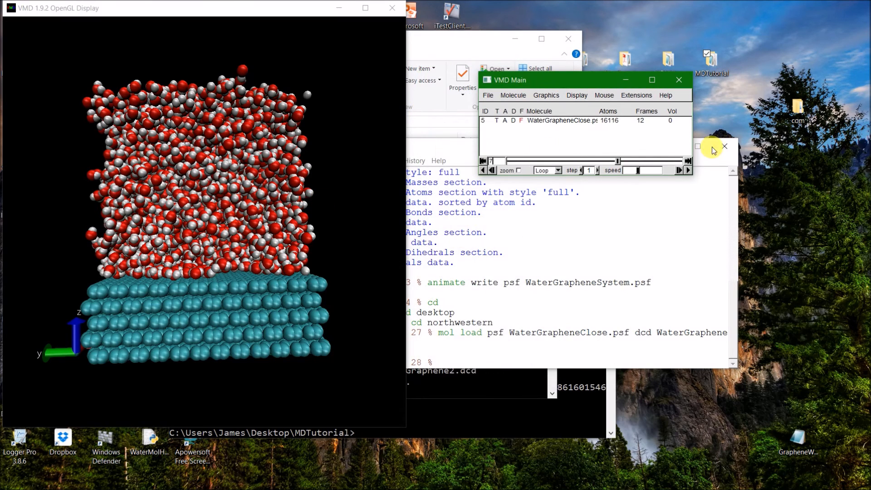
Play the trajectory forward in the VDW representation and rotate the system to watch the water above the graphene from another side.
{"action": "left_click", "coordinate": [688, 170]}
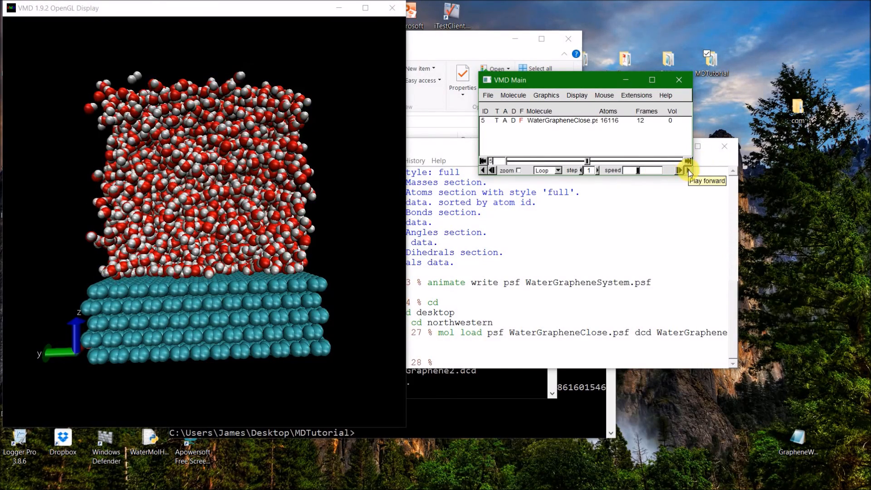
{"action": "left_click_drag", "start_coordinate": [124, 303], "coordinate": [221, 307]}
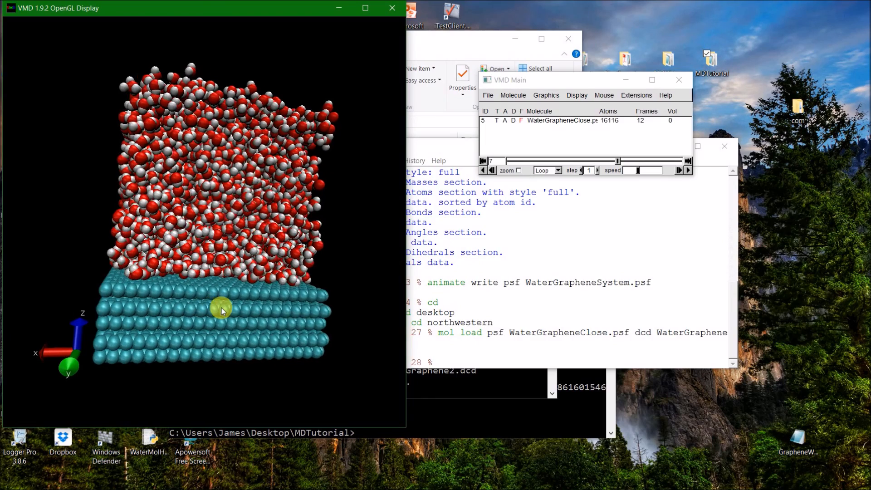